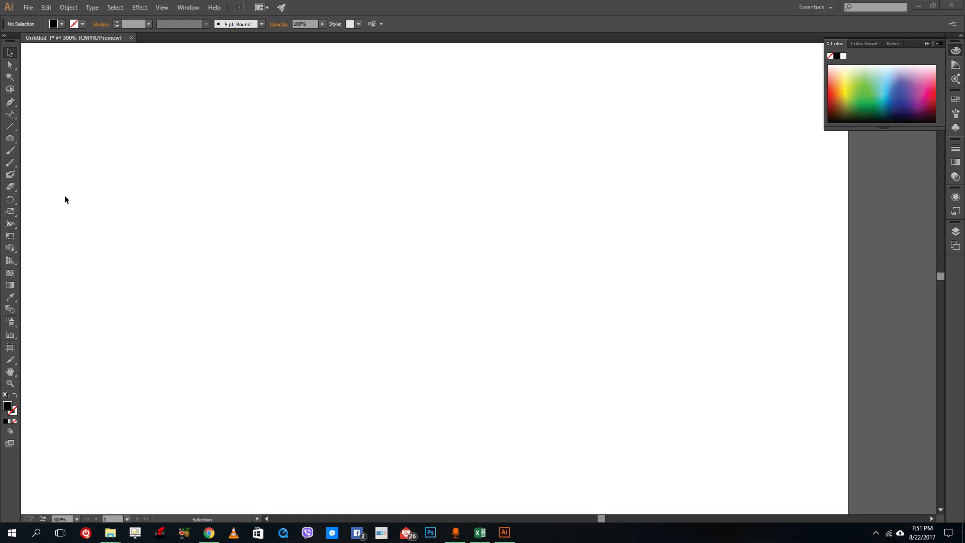
# - Place point text reading 'kdmgkdfmgkfdm' on the artboard with the Type Tool
pyautogui.click(13, 115)
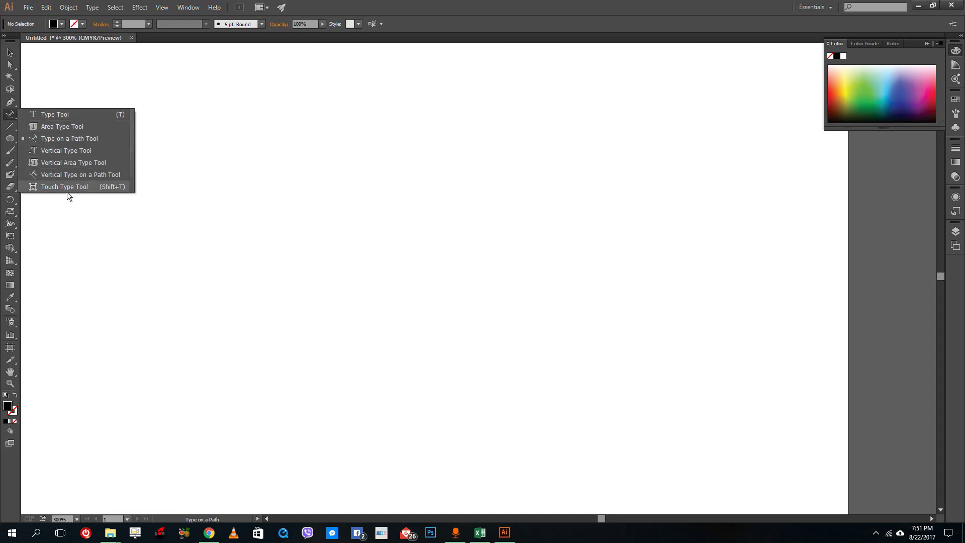
pyautogui.click(44, 115)
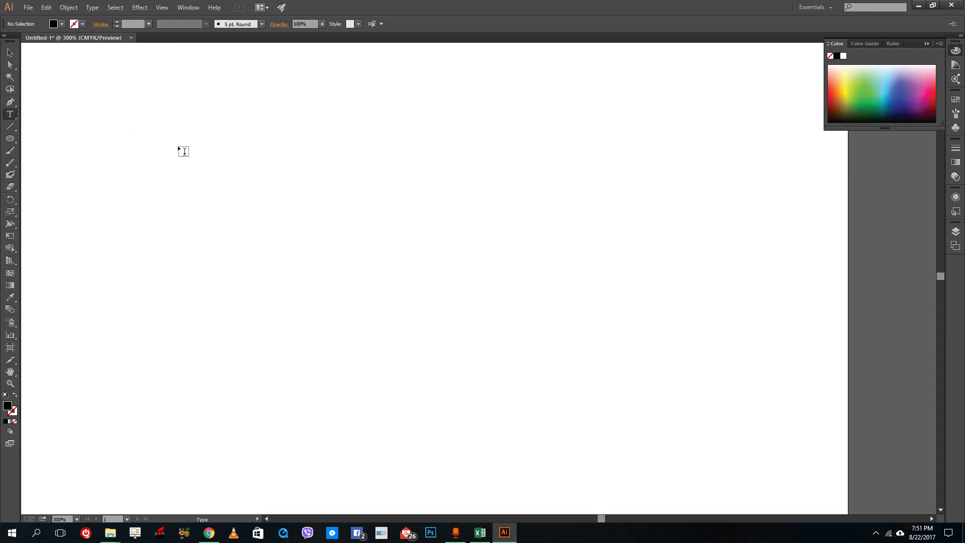
pyautogui.click(205, 179)
pyautogui.write('kdmgkdfmgkfdm')
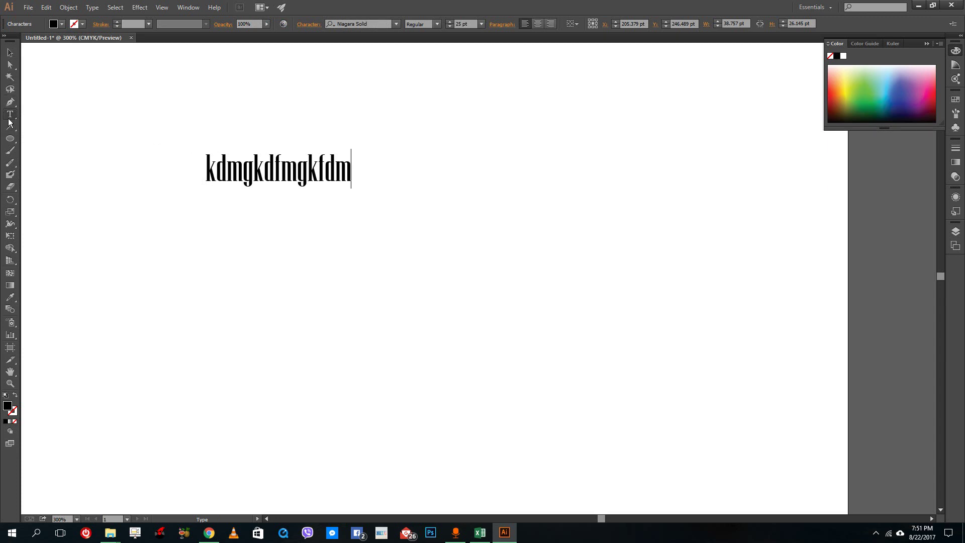
# - Draw a 264 × 127 pt rounded rectangle below the text, after area text fails on empty canvas
pyautogui.moveTo(9, 121); pyautogui.dragTo(55, 128)
pyautogui.click(192, 216)
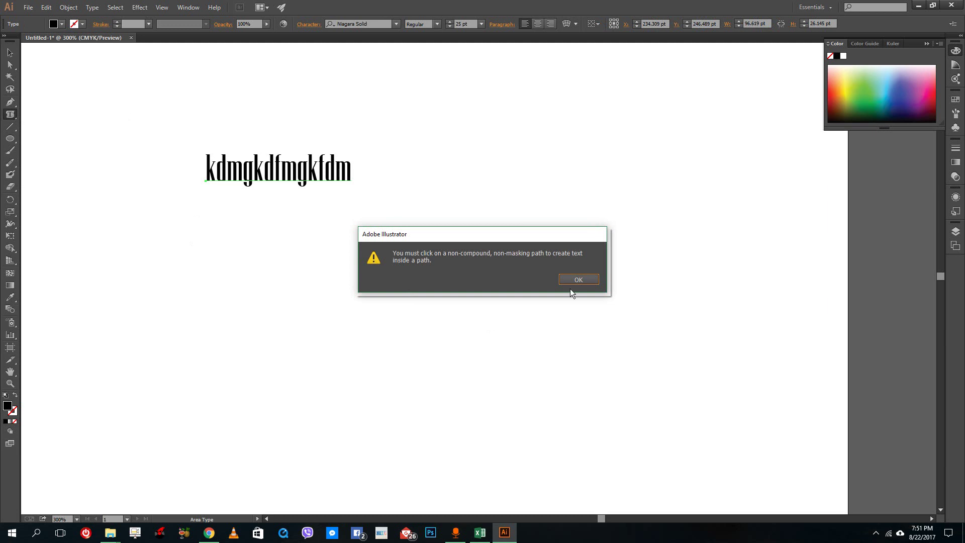
pyautogui.click(576, 281)
pyautogui.click(9, 103)
pyautogui.moveTo(8, 105); pyautogui.dragTo(10, 106)
pyautogui.moveTo(10, 140); pyautogui.dragTo(56, 151)
pyautogui.moveTo(144, 216); pyautogui.dragTo(525, 407)
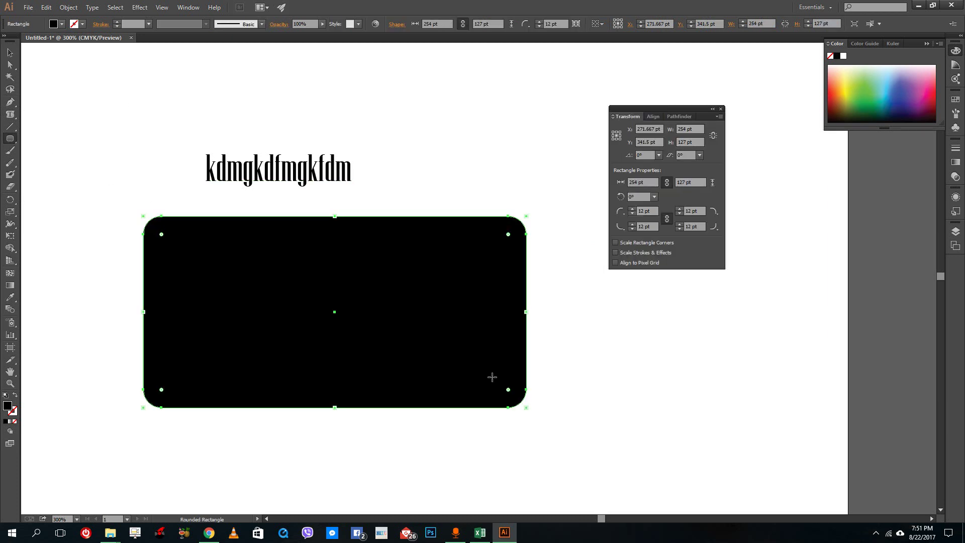
# - Try placing area text inside the black-filled shape and dismiss the non-compound path warning
pyautogui.click(10, 114)
pyautogui.click(231, 274)
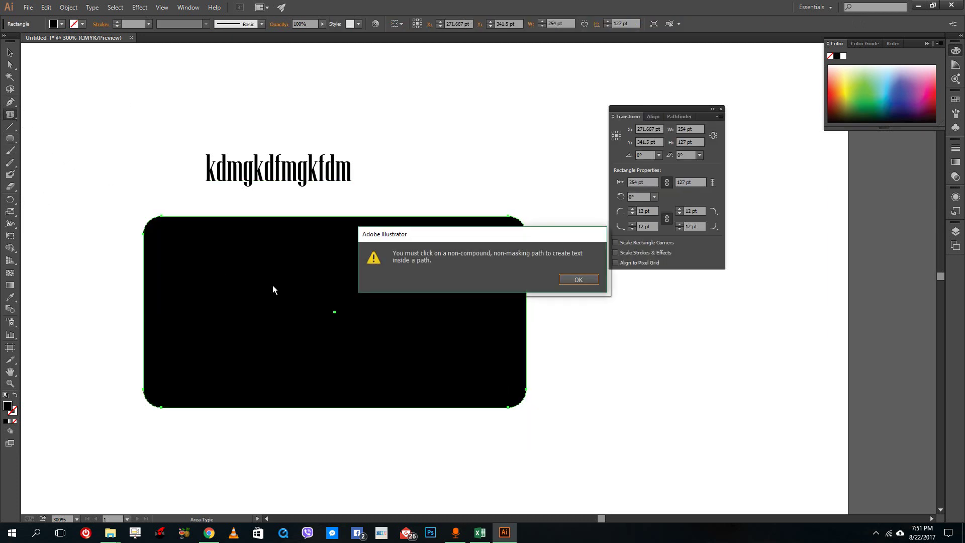
pyautogui.click(576, 282)
# - Set the rounded rectangle's fill to None and reselect it
pyautogui.press('v')
pyautogui.click(221, 223)
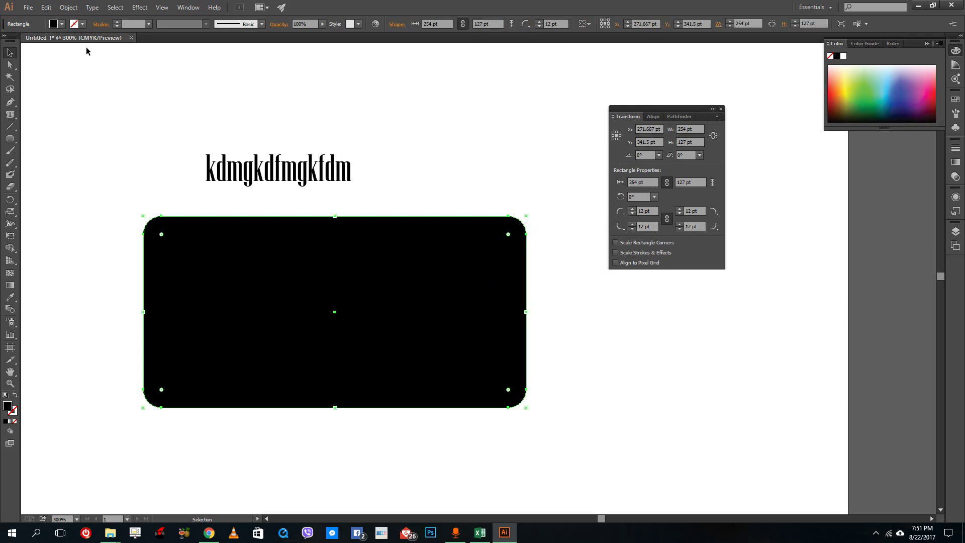
pyautogui.click(62, 23)
pyautogui.click(7, 41)
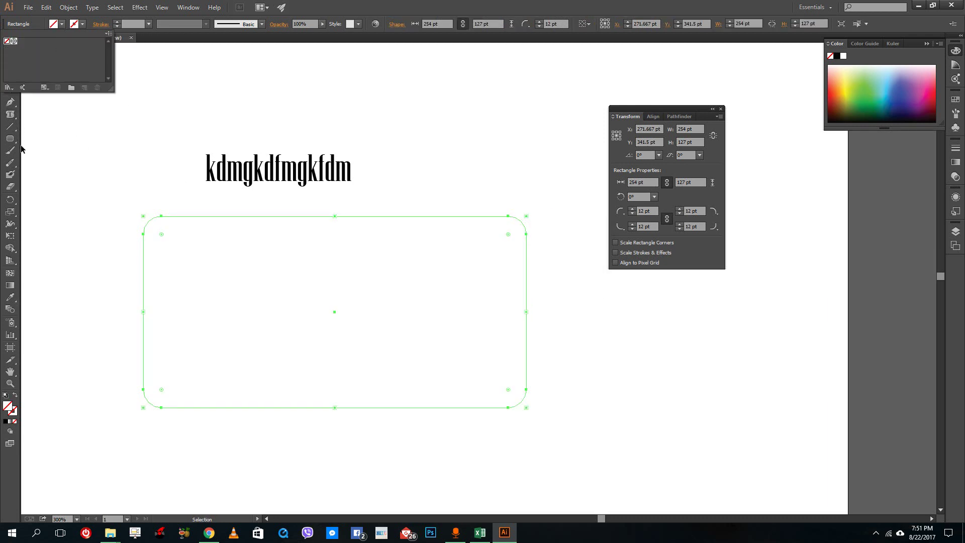
pyautogui.click(205, 262)
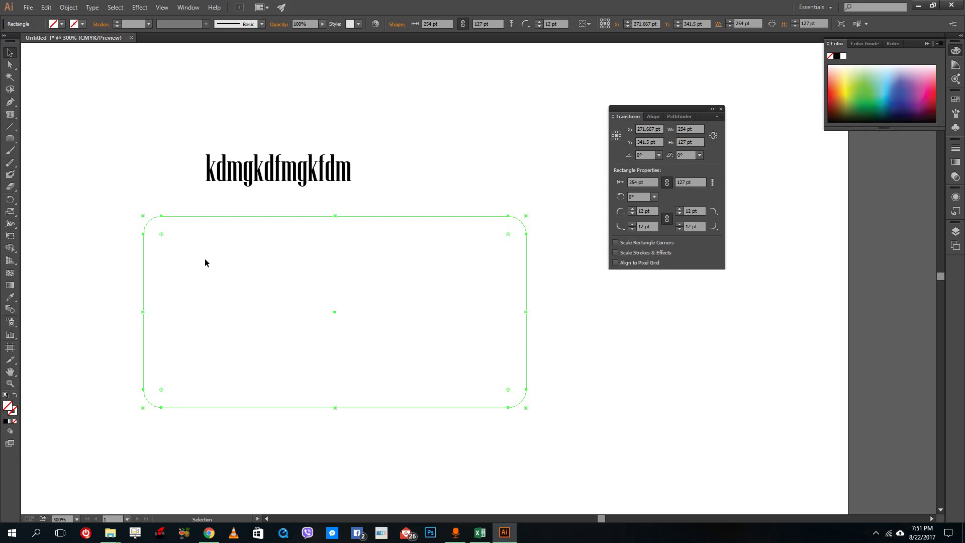
pyautogui.click(162, 225)
pyautogui.moveTo(124, 194); pyautogui.dragTo(500, 486)
# - Type 'dfgfdgfdgdfgdfgfdkgmfdkmgkfdmkdf' and 'mgkdfkgmfdkgmdfkm' as area text inside the rounded rectangle
pyautogui.click(10, 114)
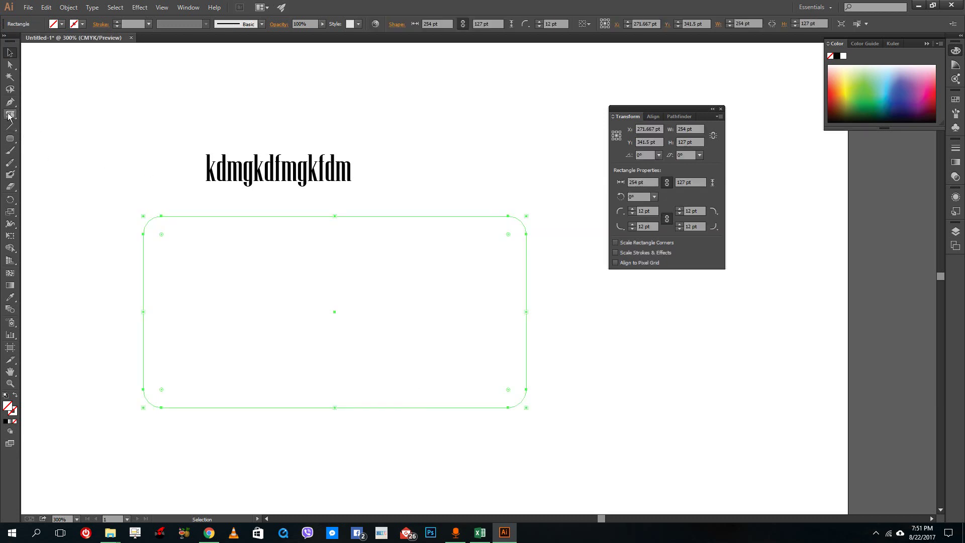
pyautogui.click(156, 221)
pyautogui.write('dfgfdgfdgdfgdfgfdkgmfdkmgkfdmkdf')
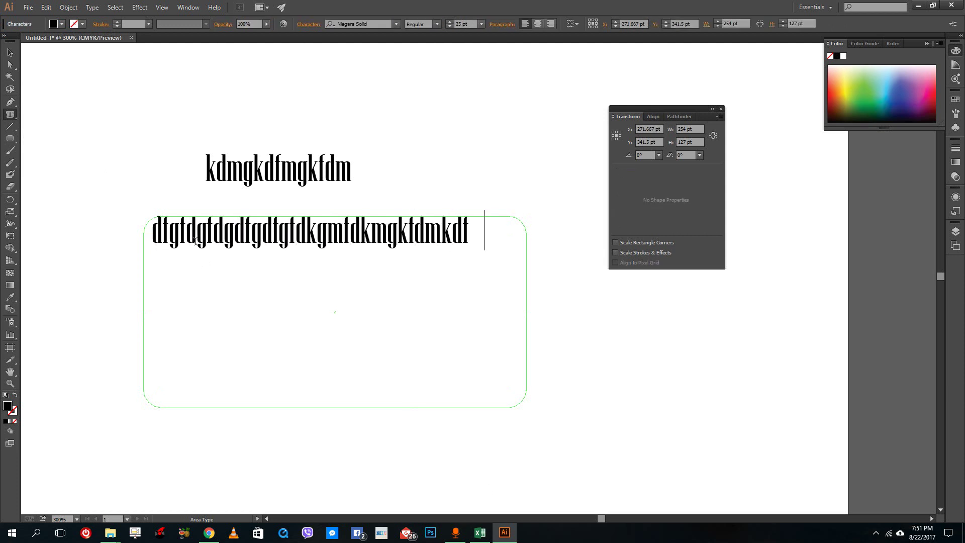
pyautogui.press('BackSpace')
pyautogui.write('mgkdfkgmfdkgmdfkm')
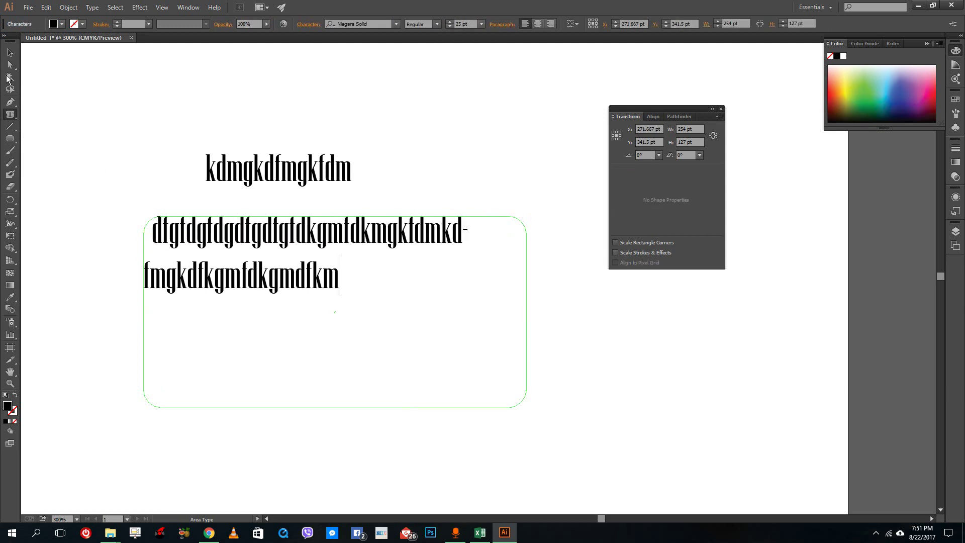
# - Finish editing and return to the regular Type Tool
pyautogui.click(11, 116)
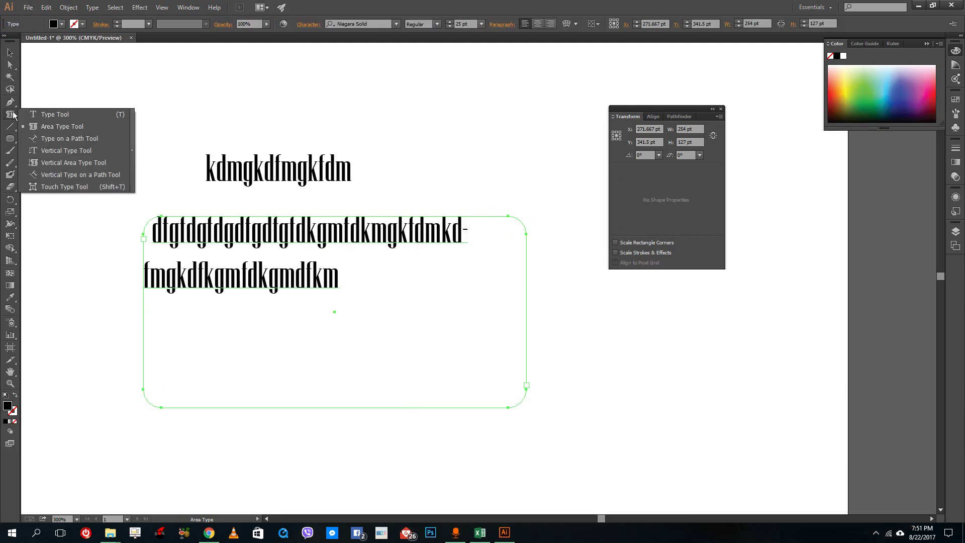
pyautogui.click(65, 119)
pyautogui.scroll(-3, 215, 315)
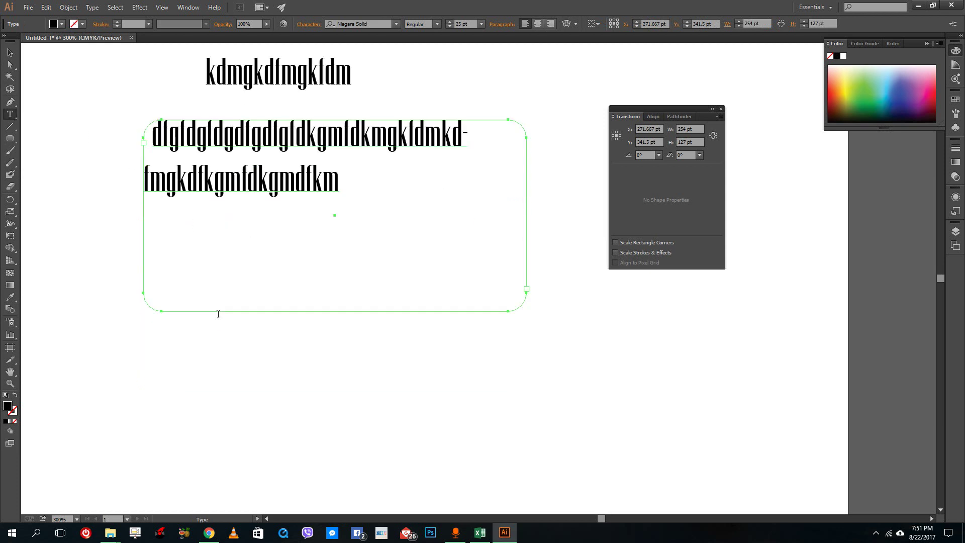
# - Drag a text frame, type 'nsdf mdsf sd gs gs gf d gfdah...', and paste it twice to overflow
pyautogui.moveTo(117, 321); pyautogui.dragTo(569, 478)
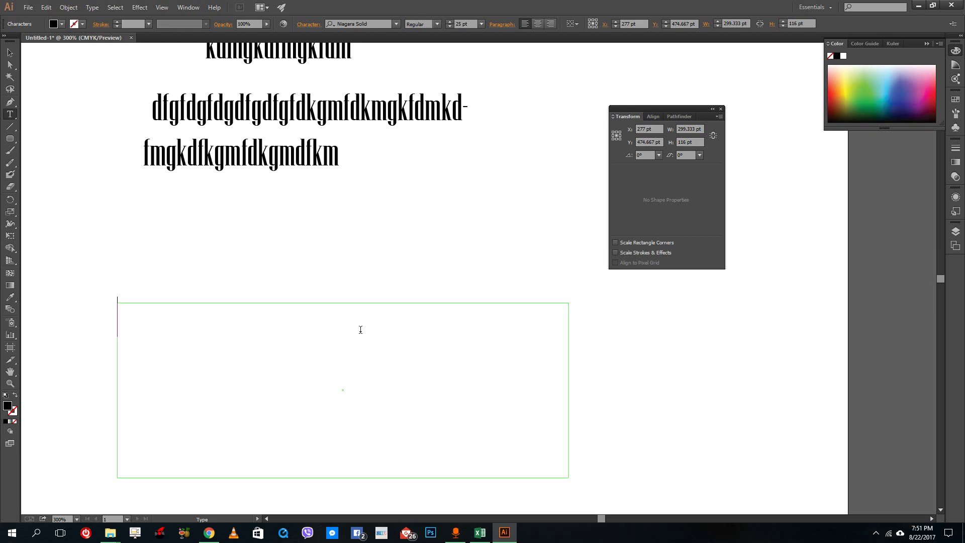
pyautogui.write('nsdf mdsf sd gs gs gf d g')
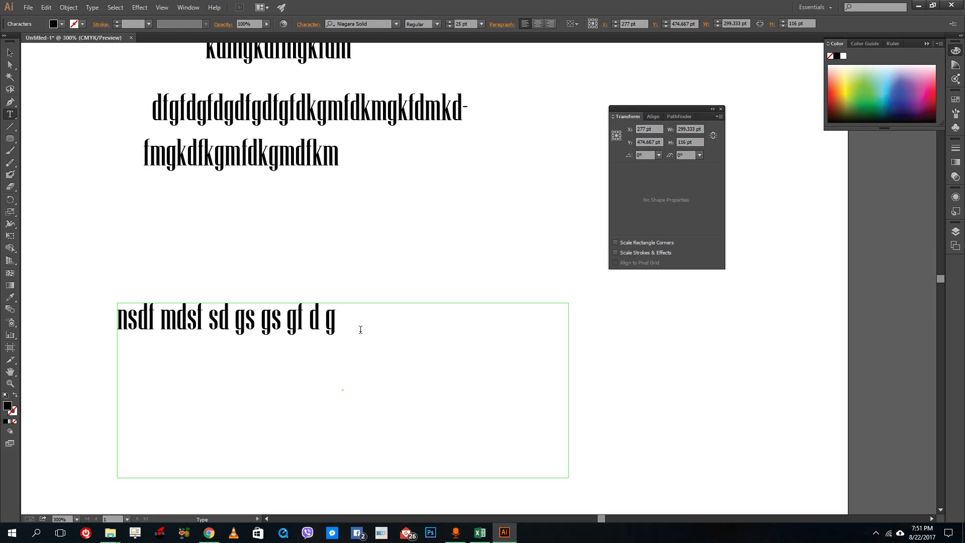
pyautogui.write('fdah dfhkdfhkd hsd h gd shdghkd')
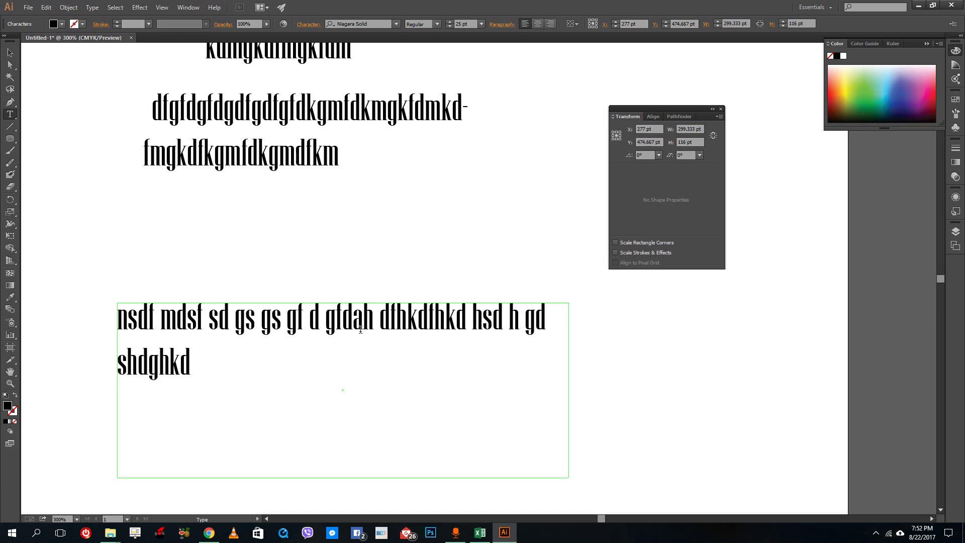
pyautogui.hotkey('ctrl', 'a')
pyautogui.hotkey('ctrl', 'c')
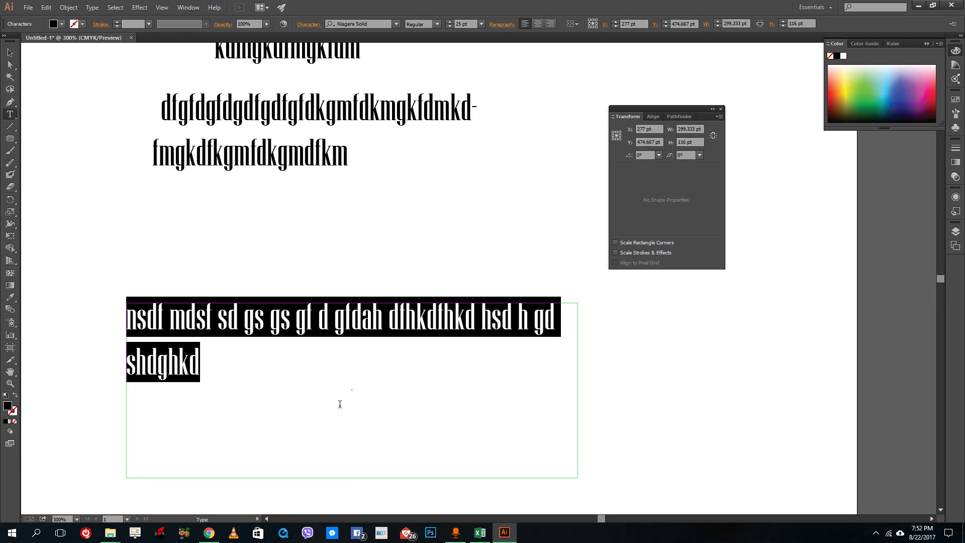
pyautogui.click(340, 403)
pyautogui.hotkey('ctrl', 'v')
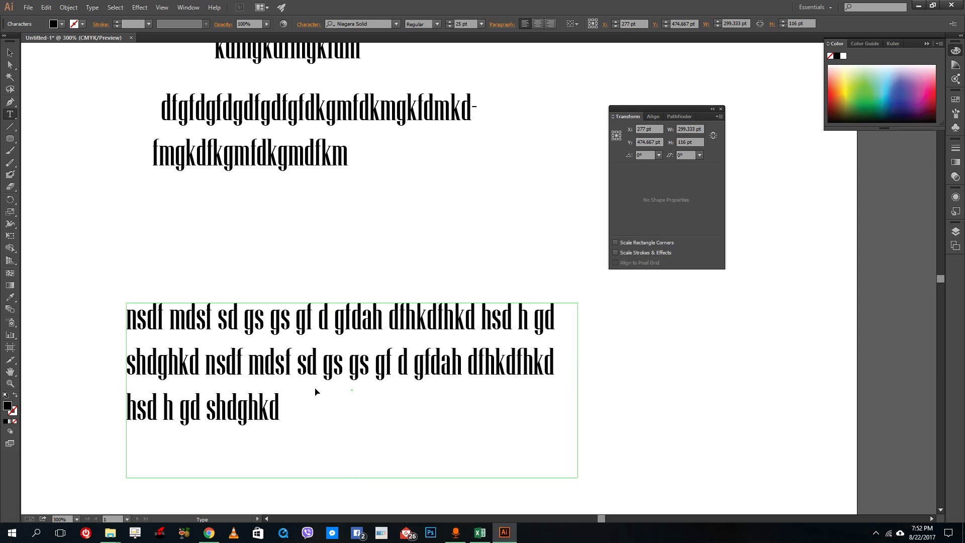
pyautogui.hotkey('ctrl', 'v')
pyautogui.hotkey('ctrl', 'v')
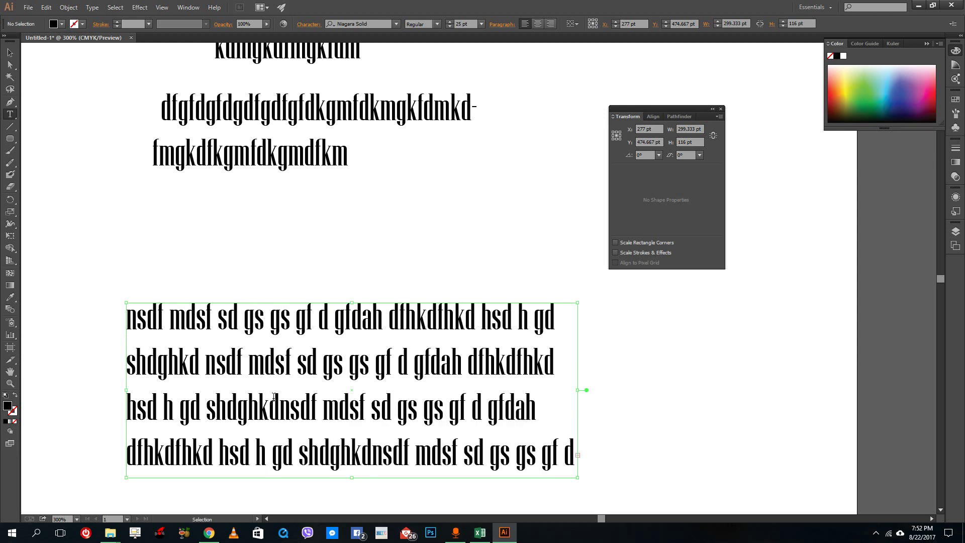
pyautogui.scroll(-1, 226, 351)
pyautogui.press('Escape')
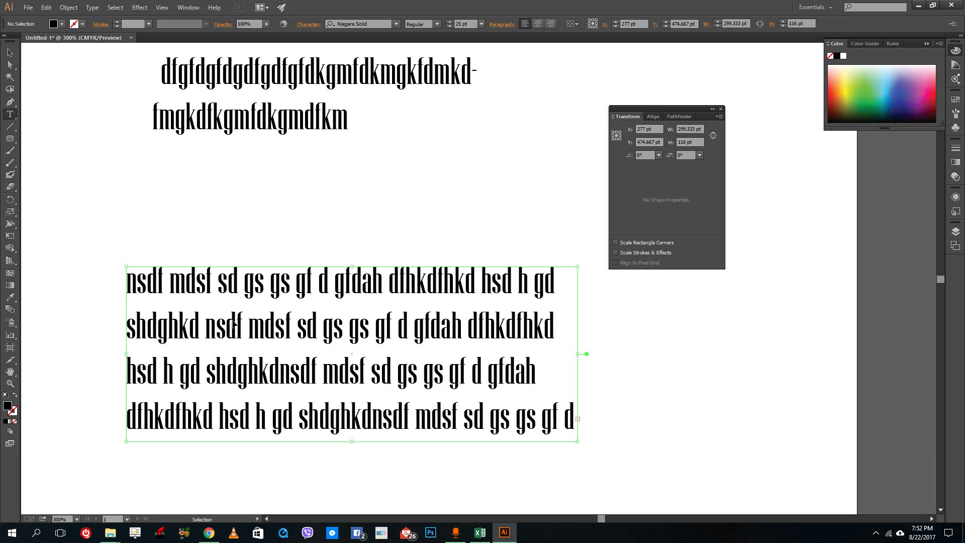
# - Marquee-select and delete the three upper text objects
pyautogui.press('t')
pyautogui.scroll(-2, 229, 170)
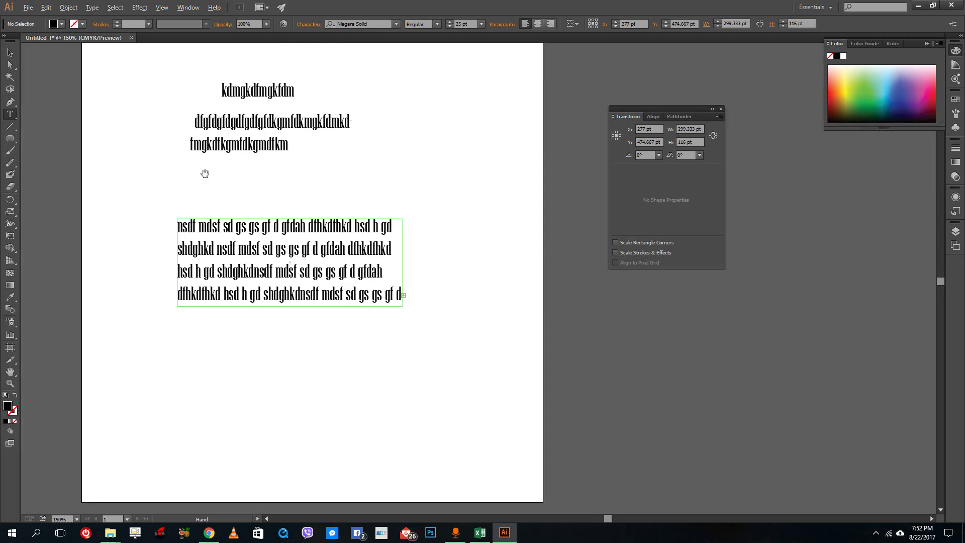
pyautogui.press('v')
pyautogui.moveTo(167, 70); pyautogui.dragTo(372, 153)
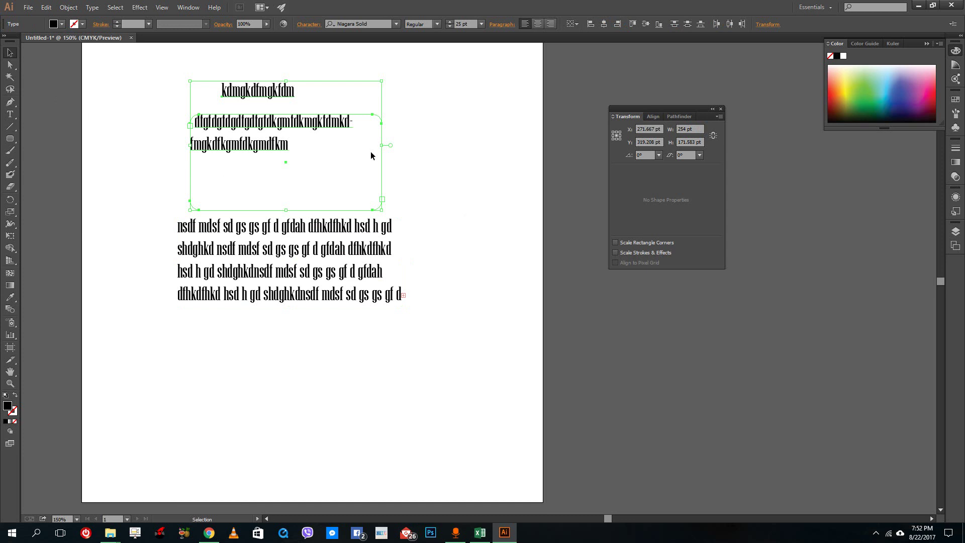
pyautogui.press('Delete')
# - Right-align the paragraph in the remaining text block
pyautogui.click(341, 267)
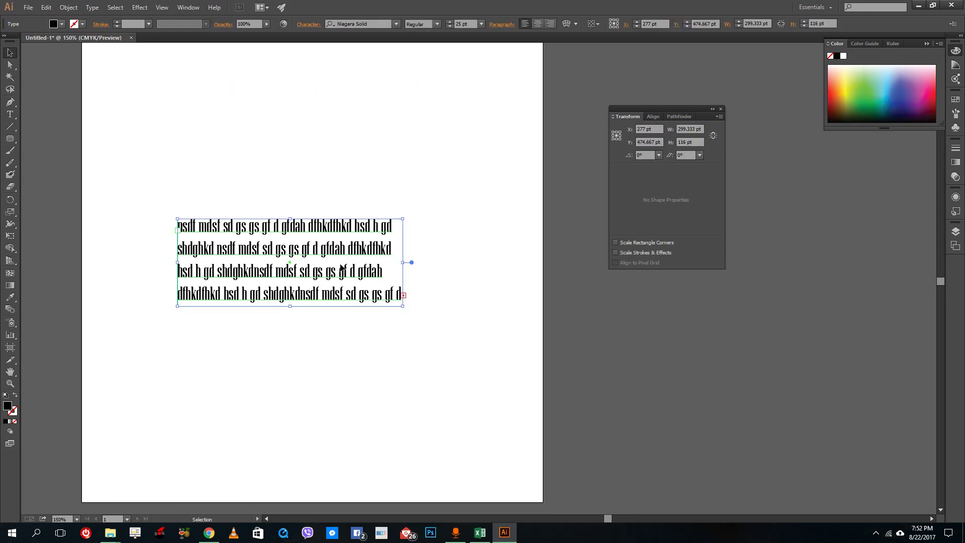
pyautogui.click(537, 24)
pyautogui.click(546, 24)
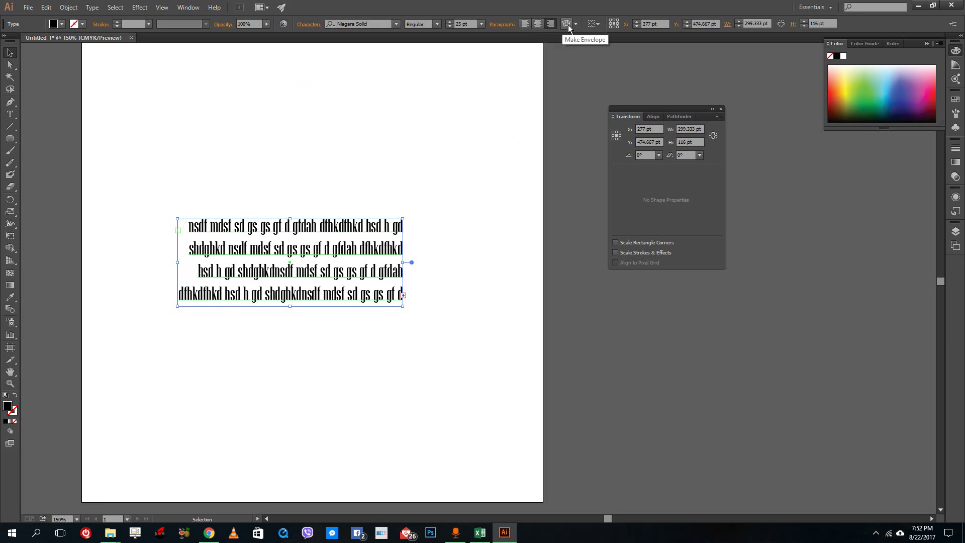
pyautogui.click(566, 25)
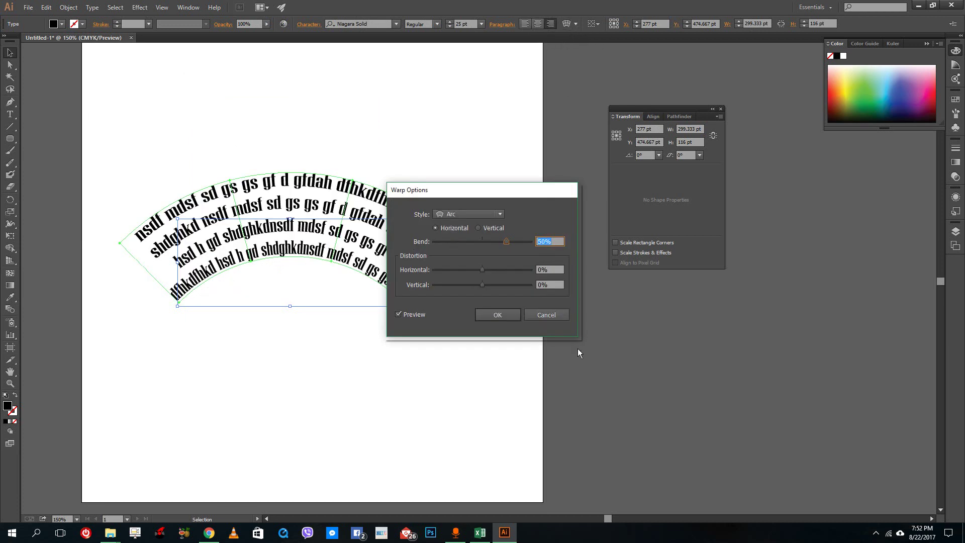
pyautogui.click(549, 313)
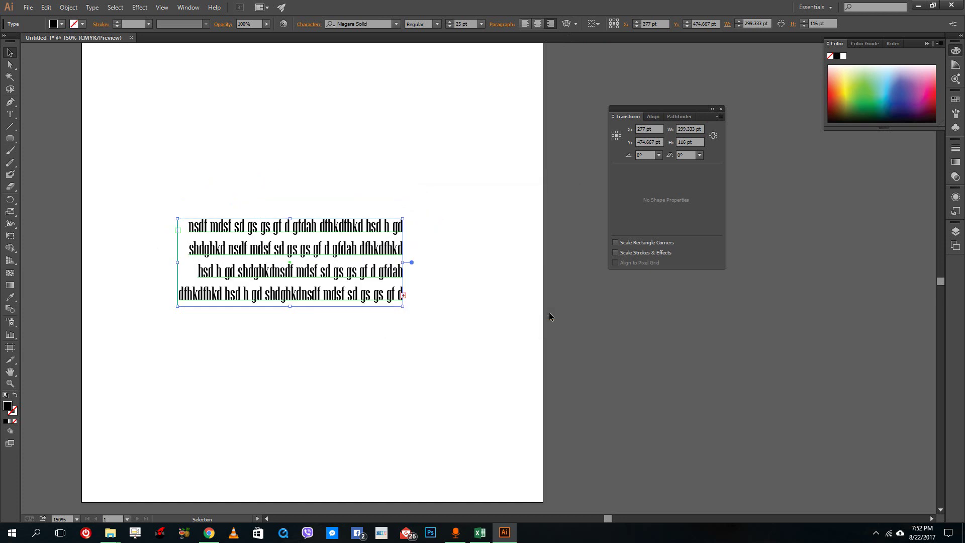
pyautogui.click(576, 24)
pyautogui.click(501, 79)
# - Set the paragraph to Justify with last line aligned right in the Paragraph settings
pyautogui.click(504, 24)
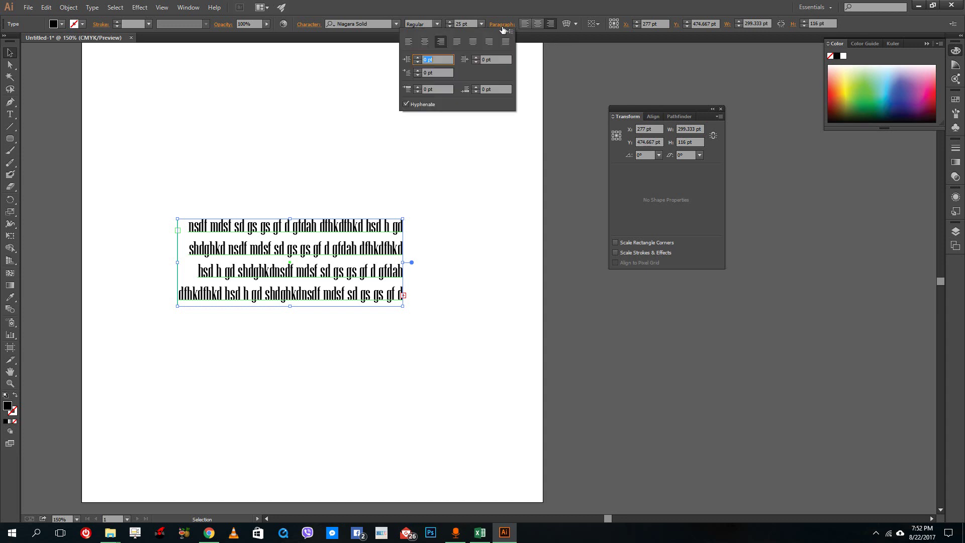
pyautogui.click(199, 9)
pyautogui.click(189, 8)
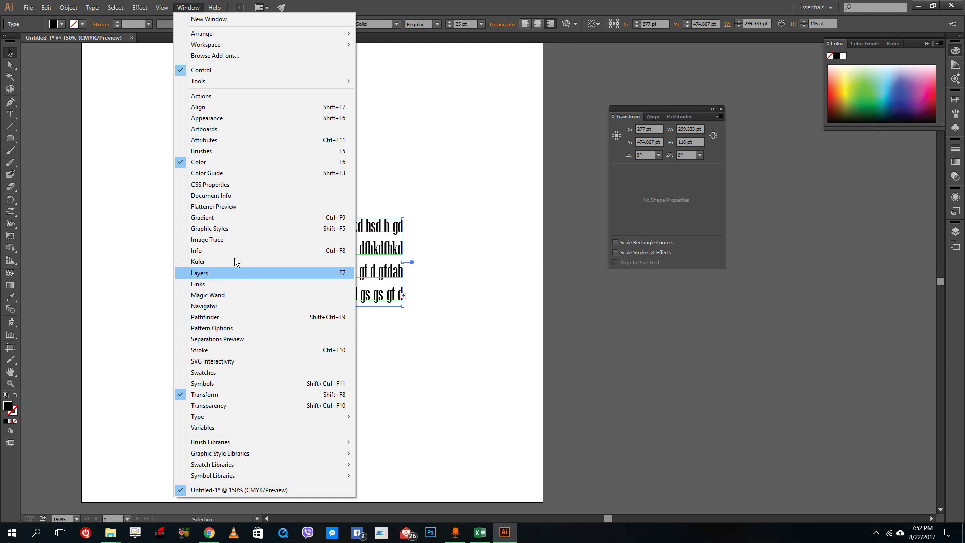
pyautogui.click(371, 99)
pyautogui.click(512, 25)
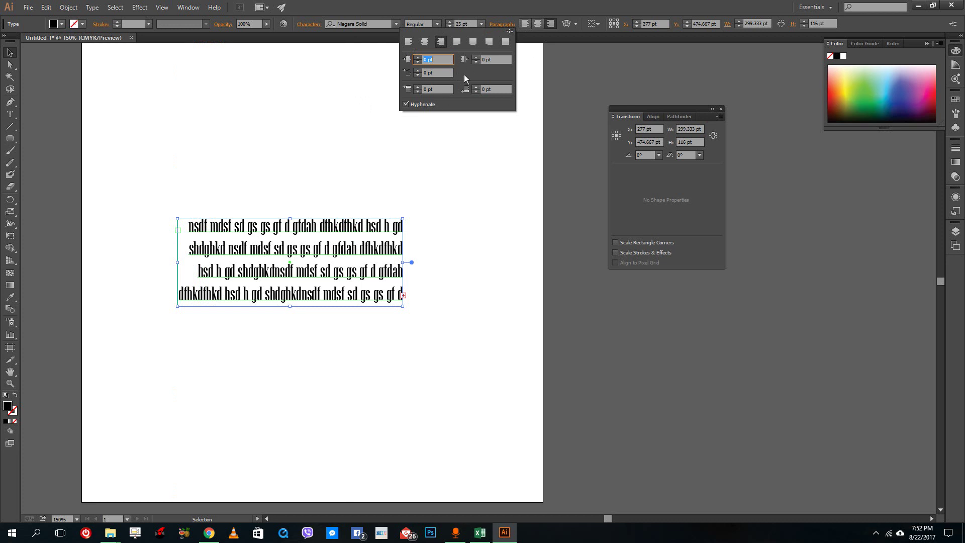
pyautogui.click(409, 42)
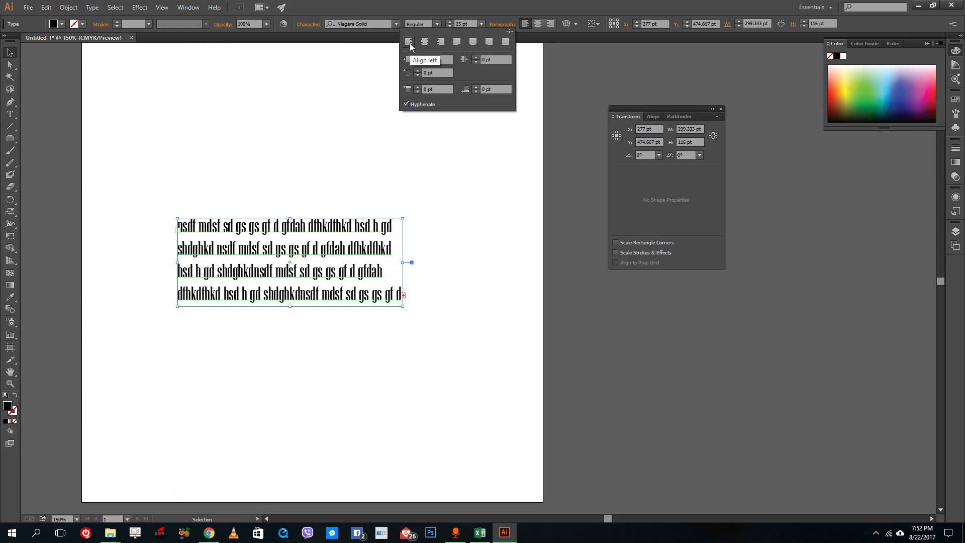
pyautogui.click(422, 43)
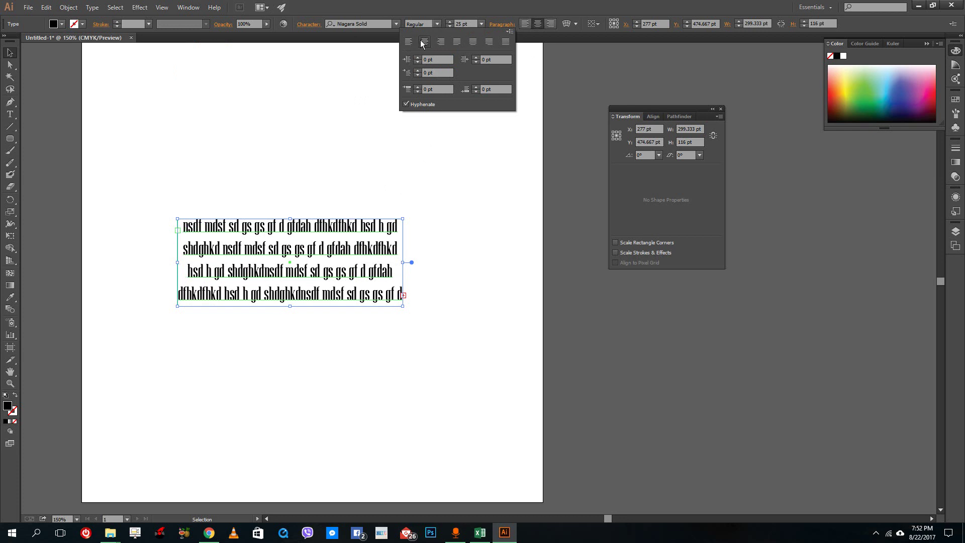
pyautogui.click(456, 42)
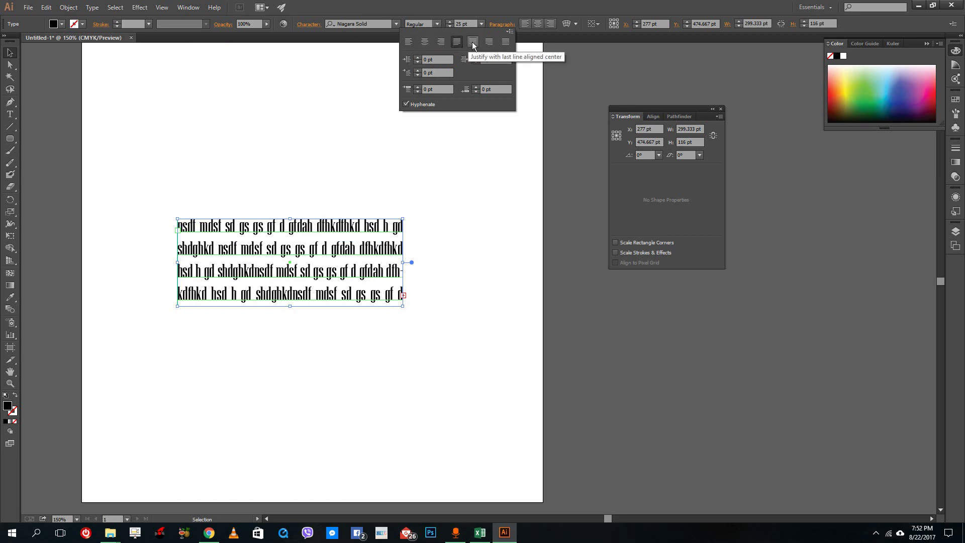
pyautogui.click(476, 42)
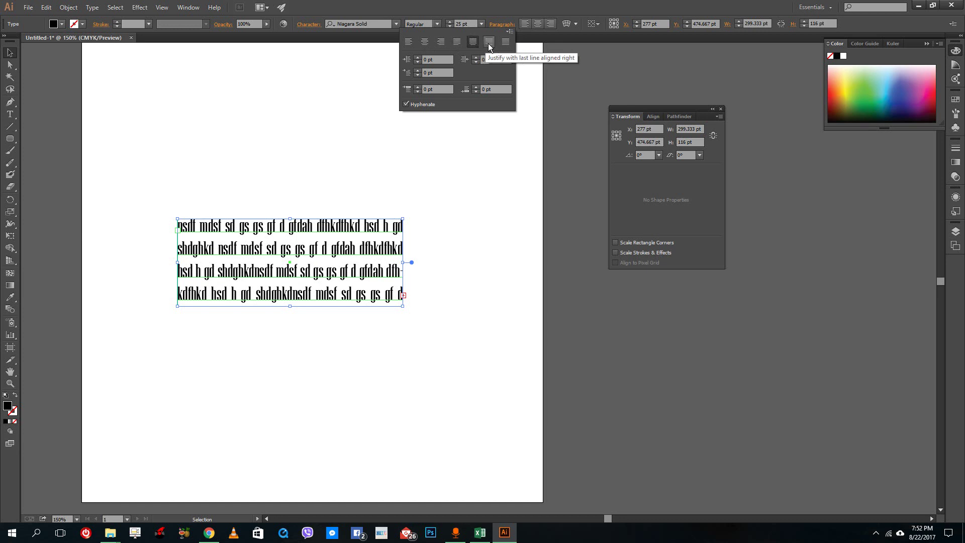
pyautogui.click(488, 43)
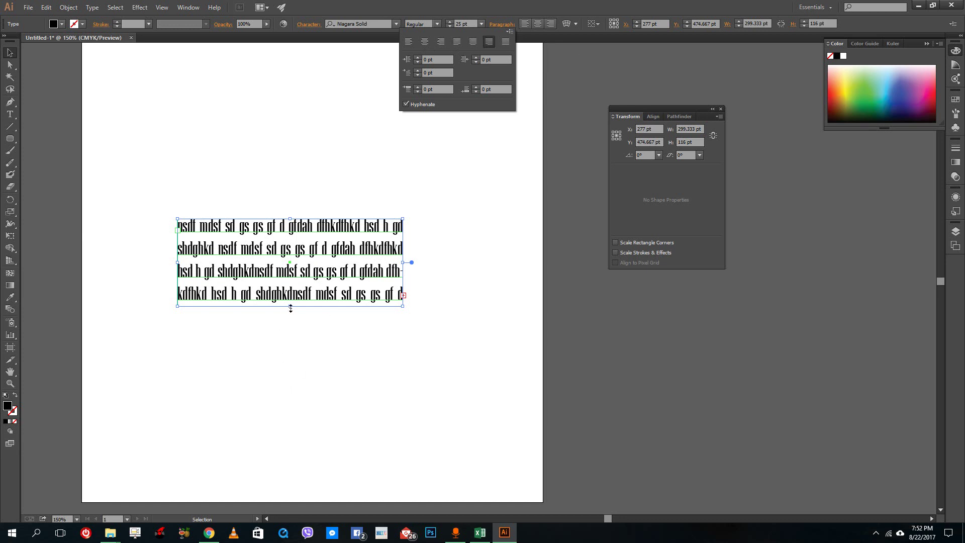
pyautogui.click(279, 414)
# - Move the text frame to the artboard top and stretch it to 515.333 pt tall
pyautogui.moveTo(291, 307); pyautogui.dragTo(293, 490)
pyautogui.moveTo(306, 244); pyautogui.dragTo(317, 104)
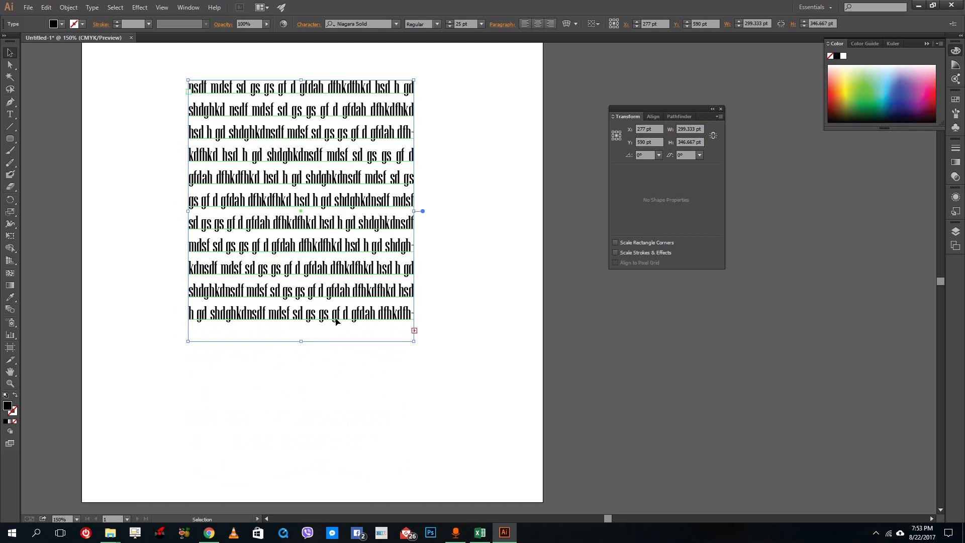
pyautogui.moveTo(301, 342); pyautogui.dragTo(298, 469)
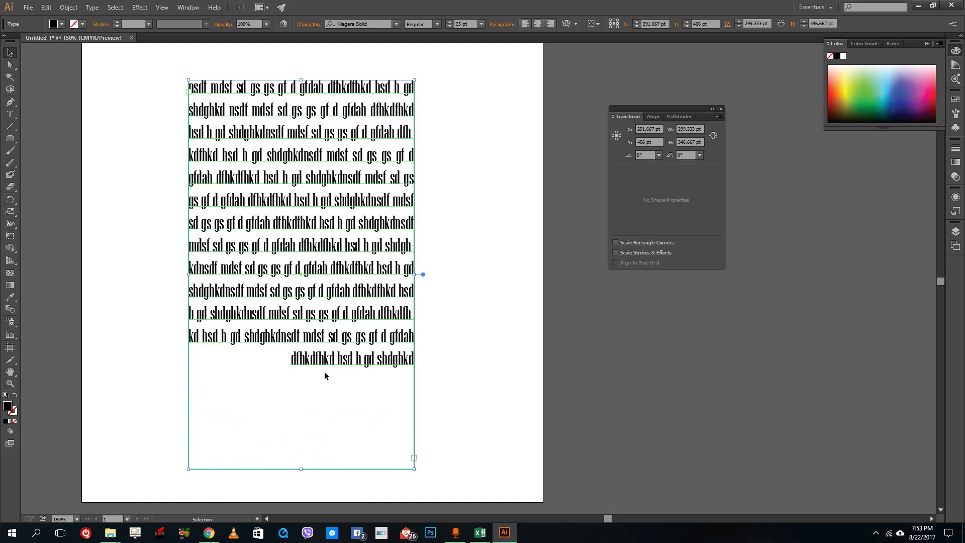
# - Apply Justify All Lines so the last line spans the full width
pyautogui.click(509, 25)
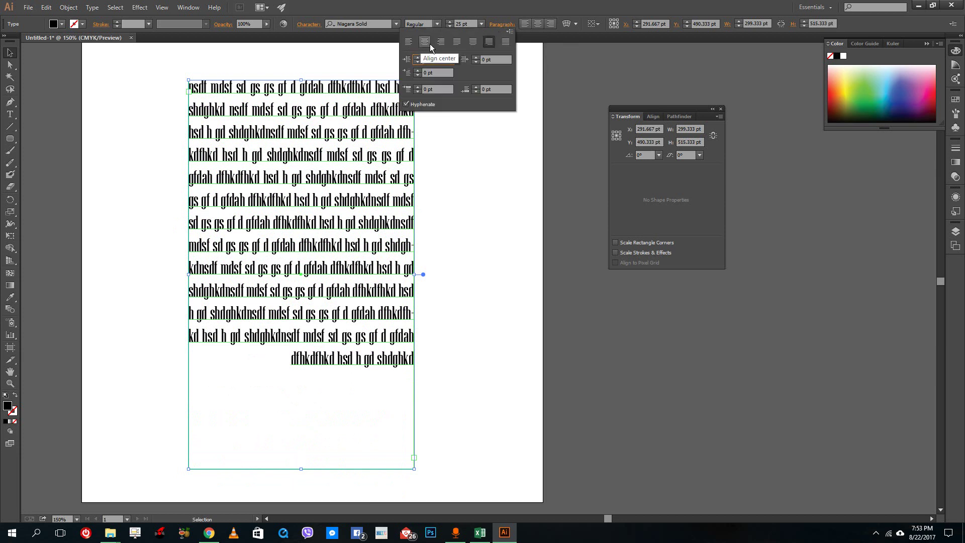
pyautogui.click(472, 42)
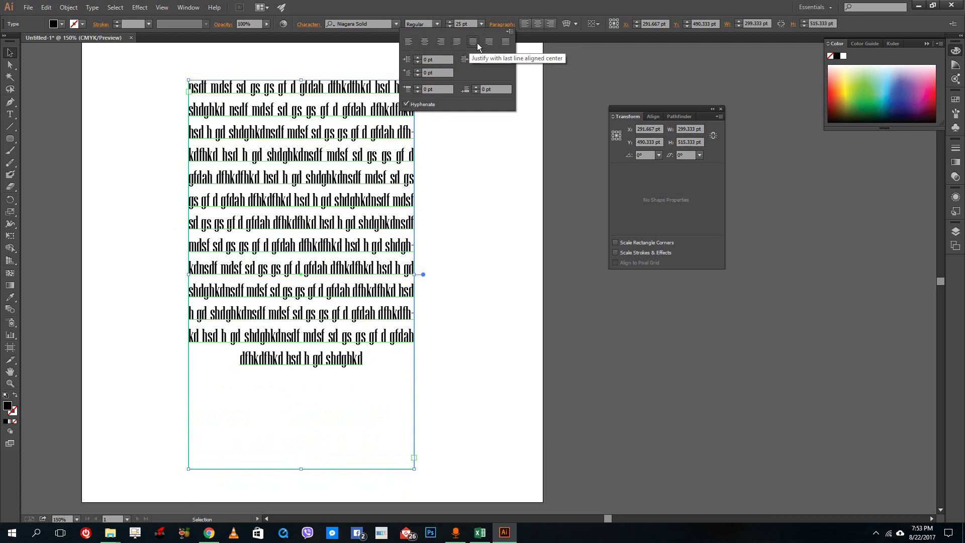
pyautogui.click(489, 46)
pyautogui.click(508, 45)
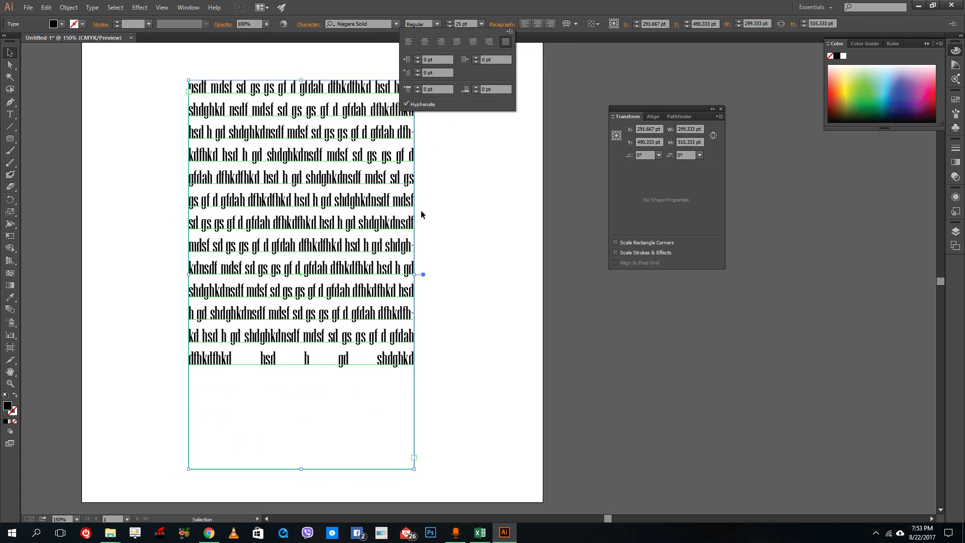
pyautogui.click(413, 247)
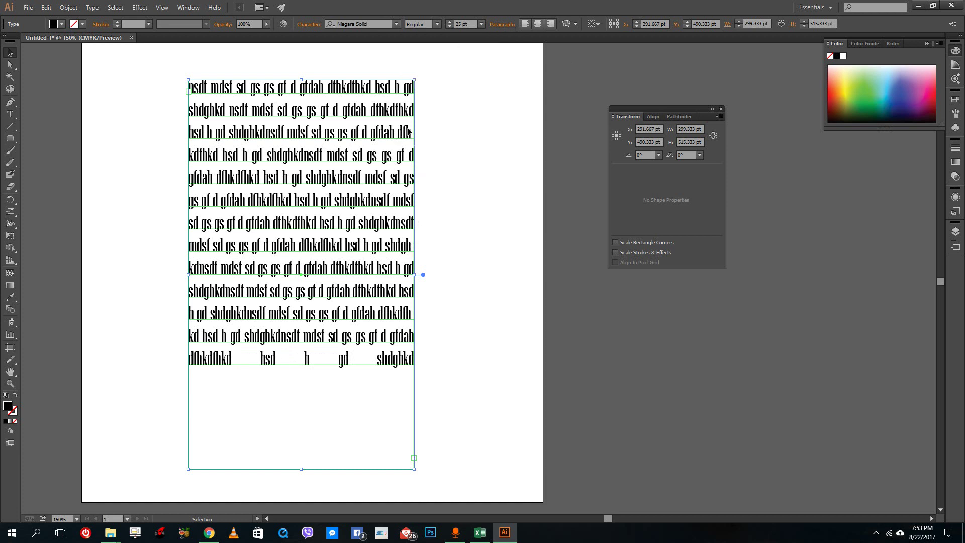
# - Turn off hyphenation and set a 1 pt left indent and 5 pt right indent
pyautogui.click(505, 26)
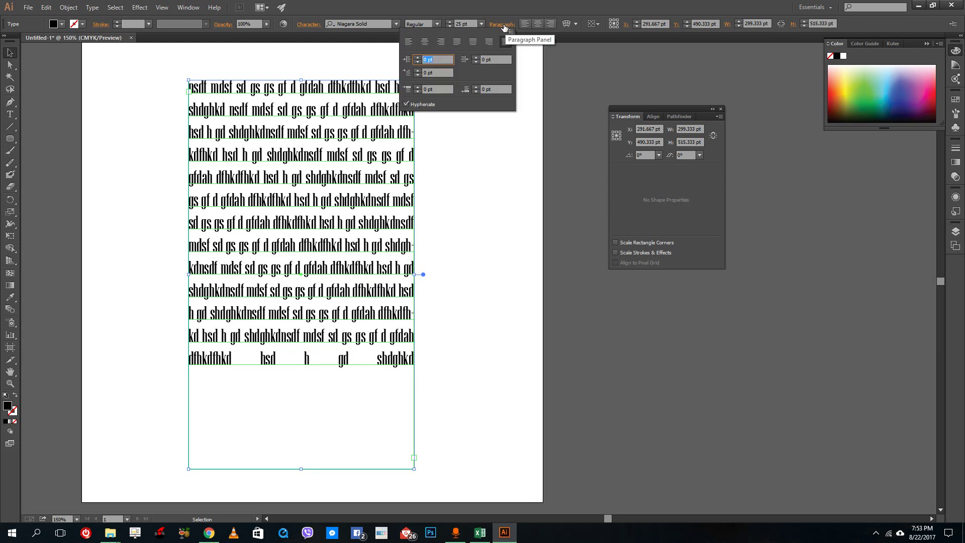
pyautogui.click(411, 105)
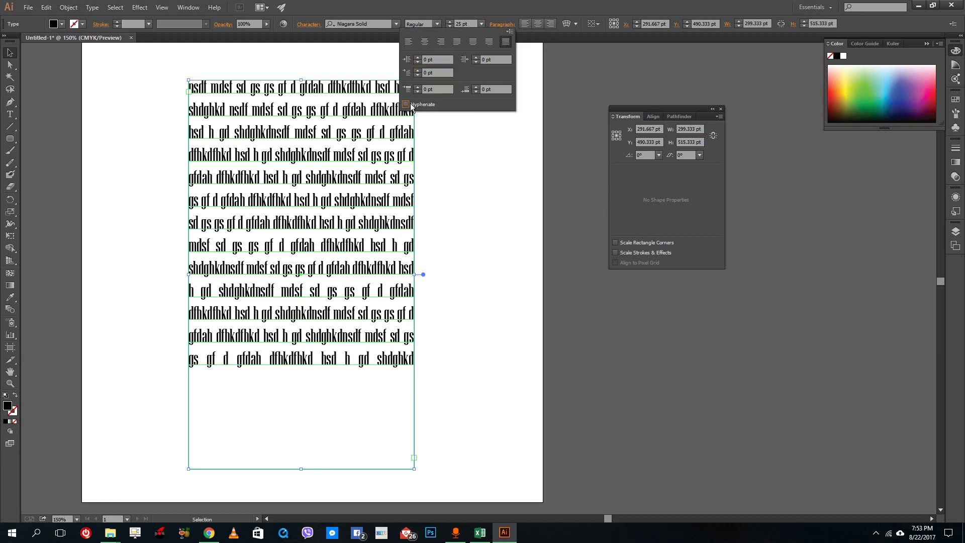
pyautogui.click(418, 58)
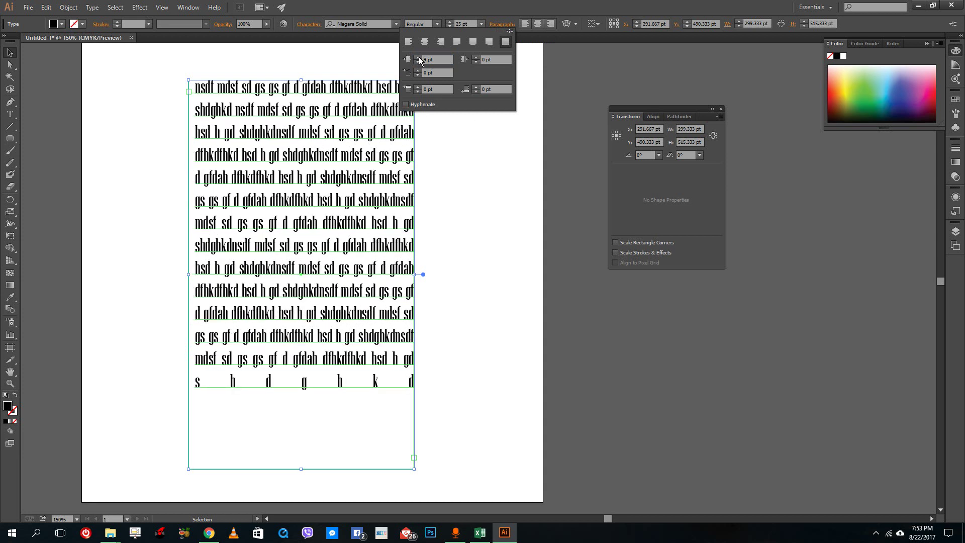
pyautogui.click(418, 57)
pyautogui.click(418, 57)
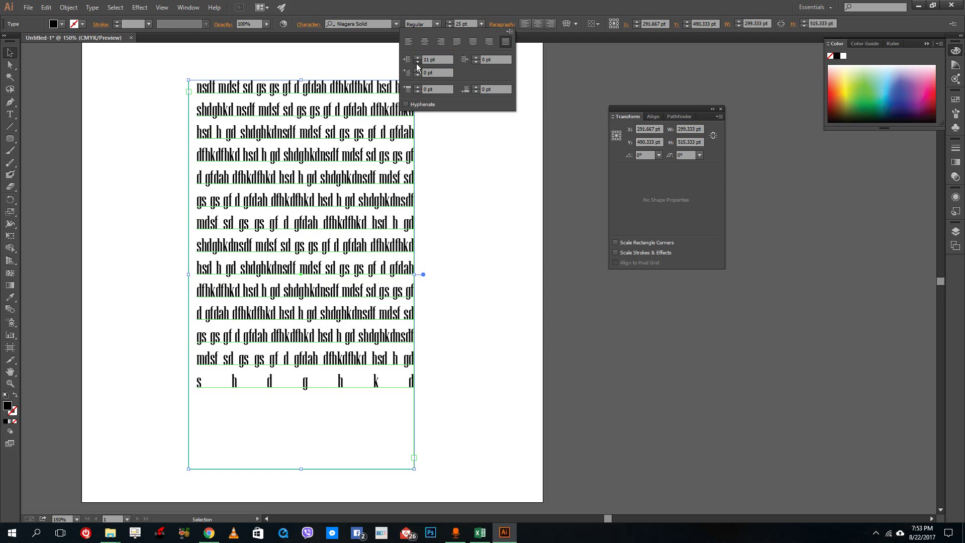
pyautogui.click(417, 63)
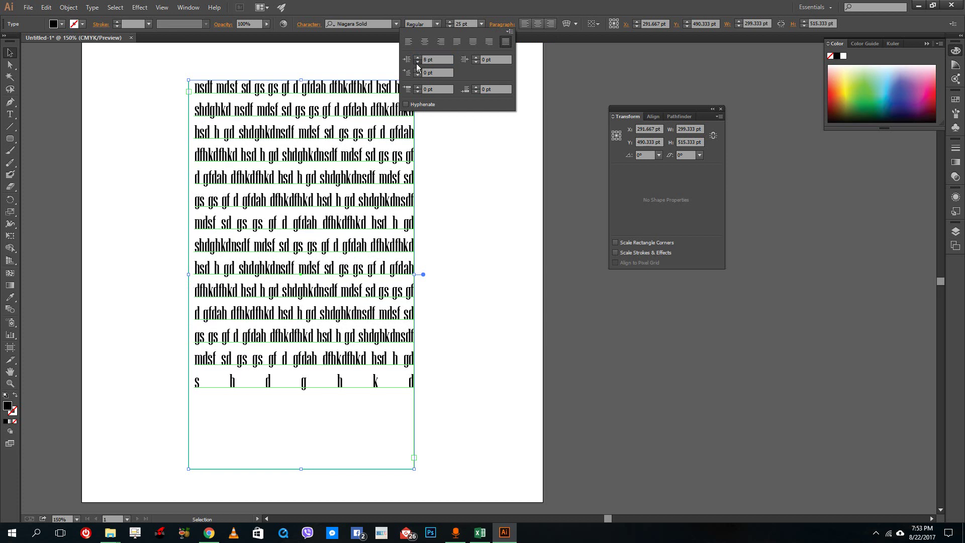
pyautogui.click(476, 57)
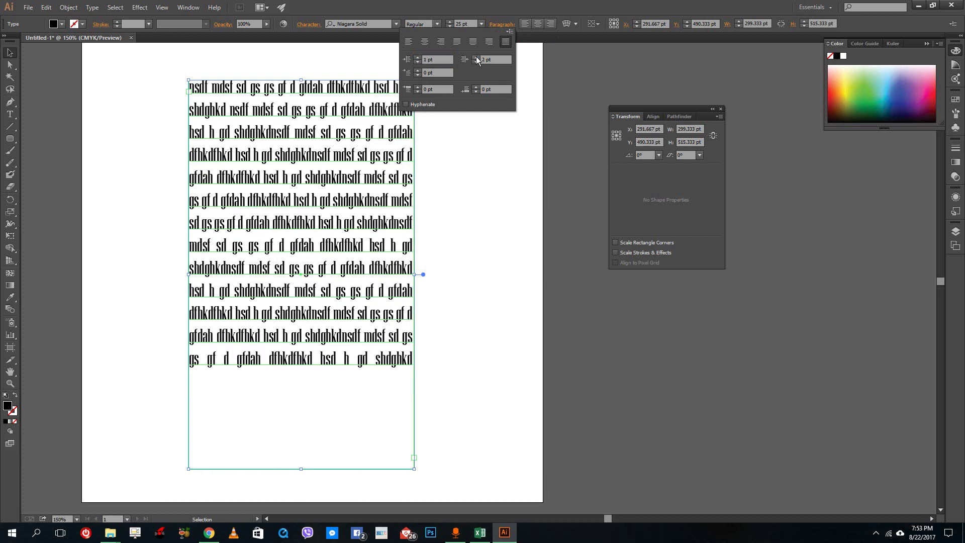
# - Set a 26 pt first-line indent and raise Space Before to 14 pt
pyautogui.click(417, 70)
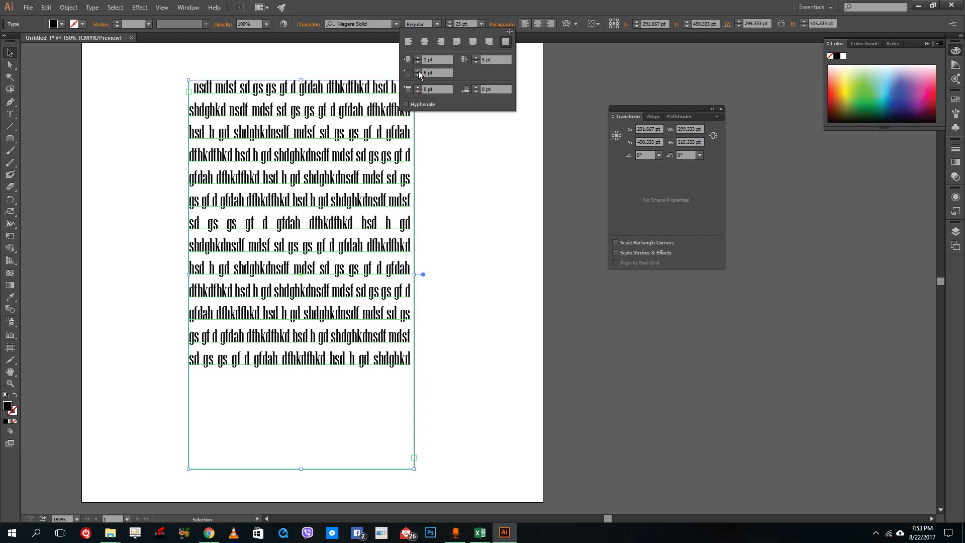
pyautogui.click(417, 71)
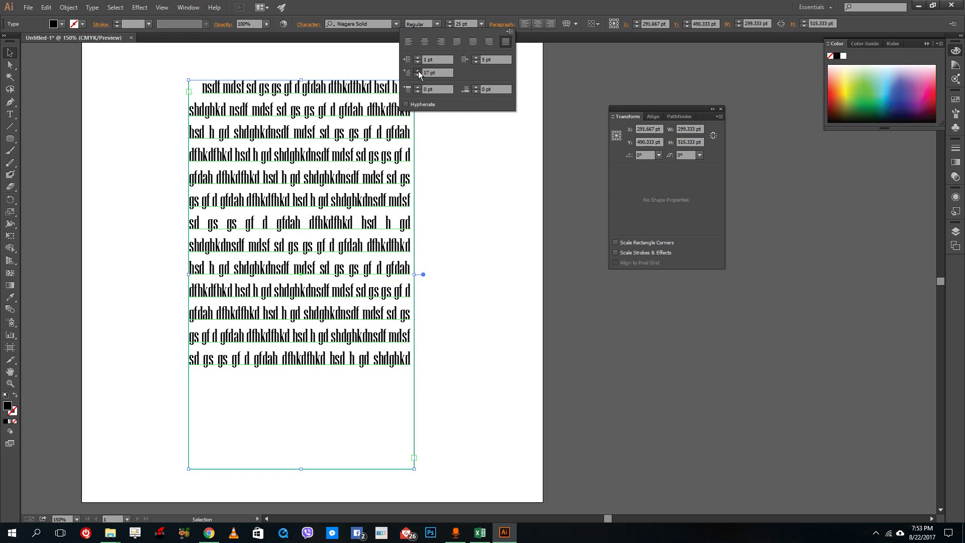
pyautogui.click(418, 70)
pyautogui.click(417, 70)
pyautogui.click(417, 70)
pyautogui.click(418, 71)
pyautogui.click(418, 71)
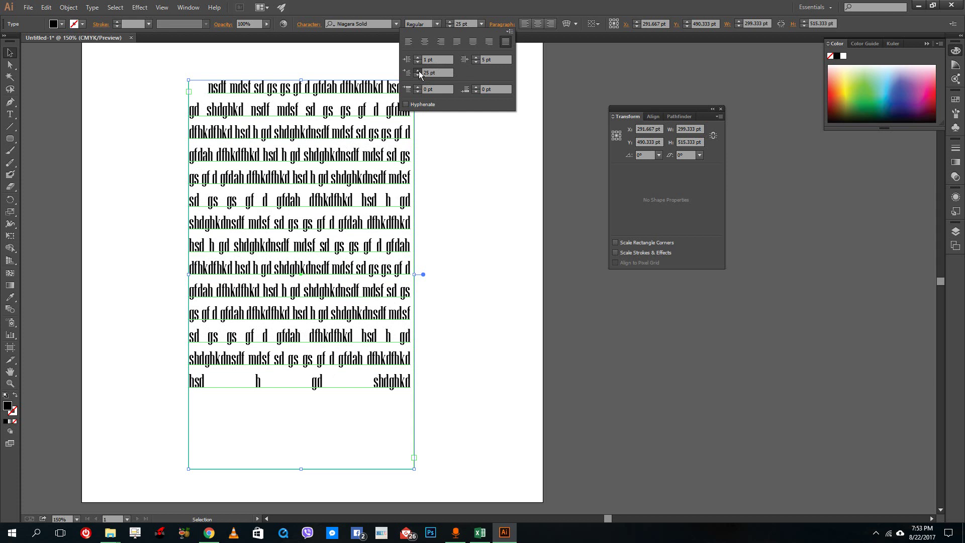
pyautogui.click(418, 70)
pyautogui.click(418, 86)
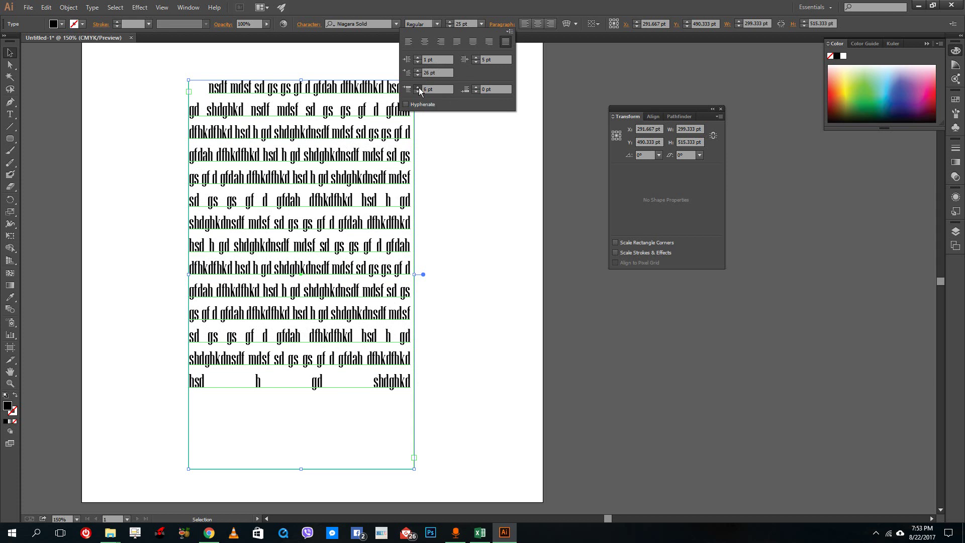
pyautogui.click(417, 88)
pyautogui.click(417, 87)
pyautogui.click(417, 88)
pyautogui.click(418, 88)
pyautogui.click(417, 87)
pyautogui.click(501, 25)
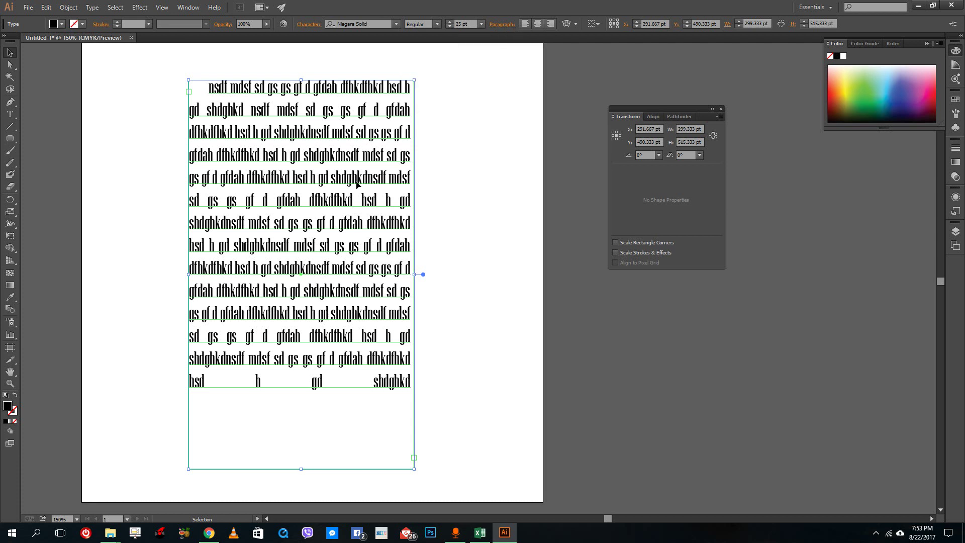
# - Shorten the text box to six lines and thread its overflow into a second linked box
pyautogui.moveTo(299, 469); pyautogui.dragTo(300, 209)
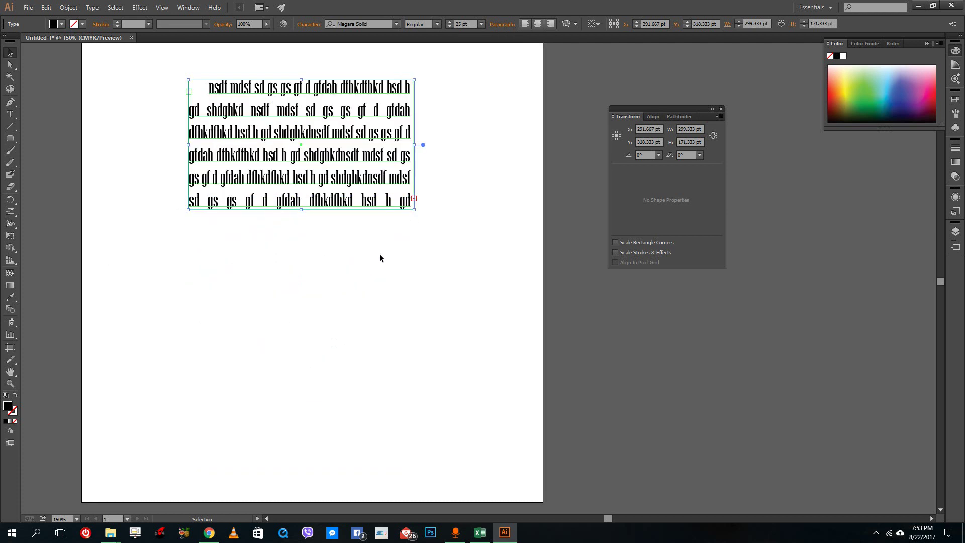
pyautogui.click(414, 199)
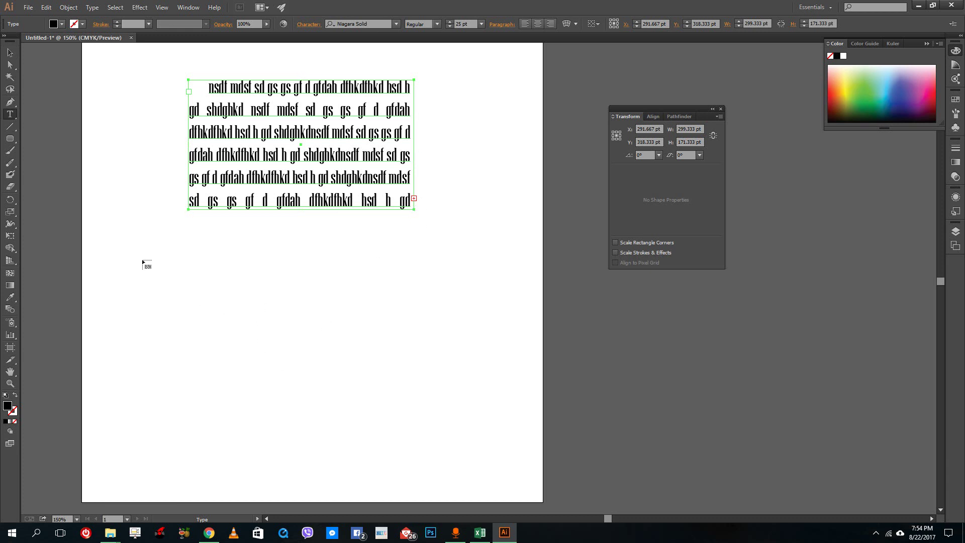
pyautogui.click(333, 266)
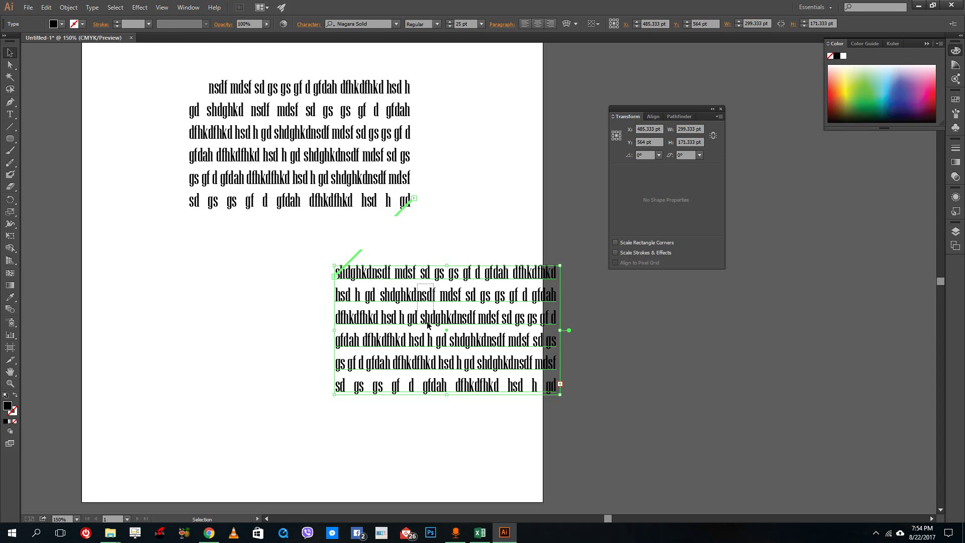
pyautogui.moveTo(427, 282); pyautogui.dragTo(406, 292)
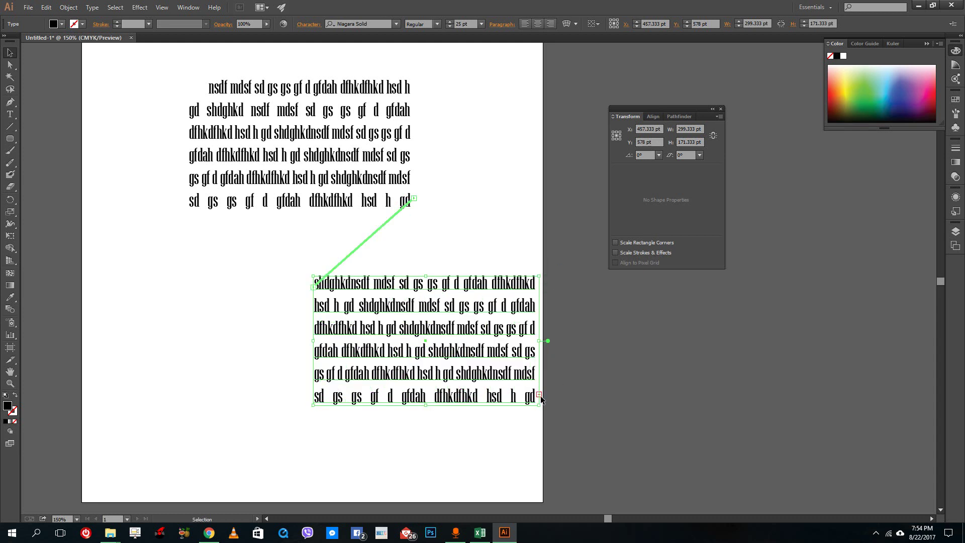
# - Thread the remaining overflow into a third linked box at the page's lower left
pyautogui.click(539, 395)
pyautogui.click(597, 330)
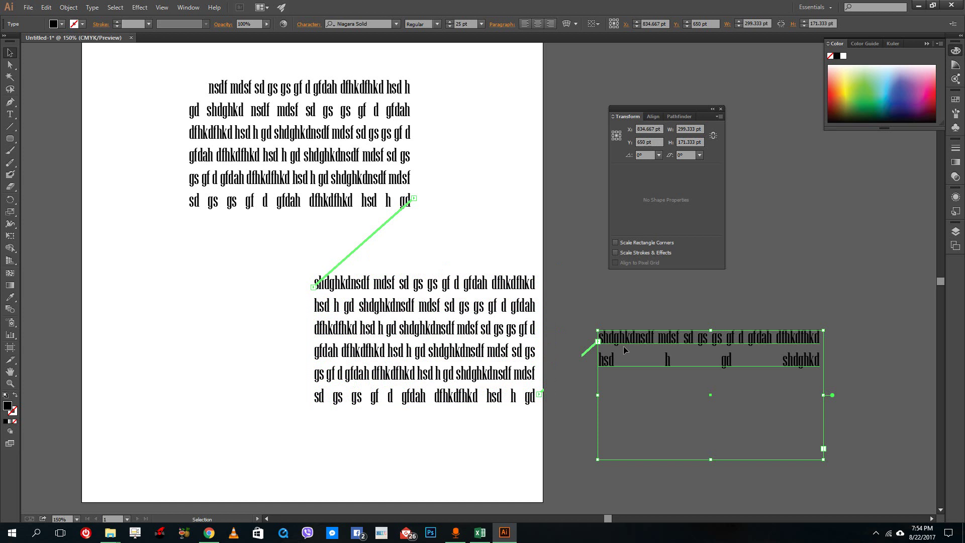
pyautogui.moveTo(621, 344); pyautogui.dragTo(132, 447)
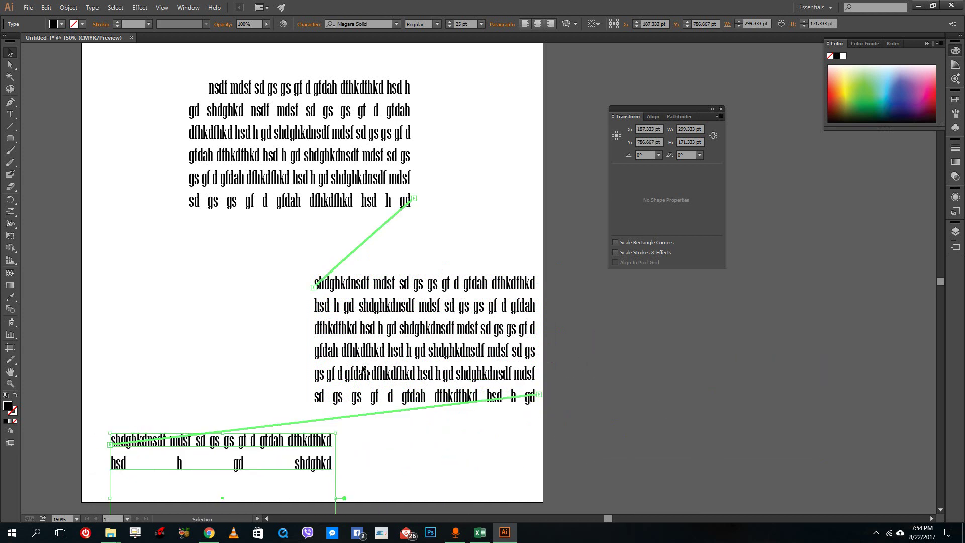
pyautogui.click(328, 187)
pyautogui.click(321, 154)
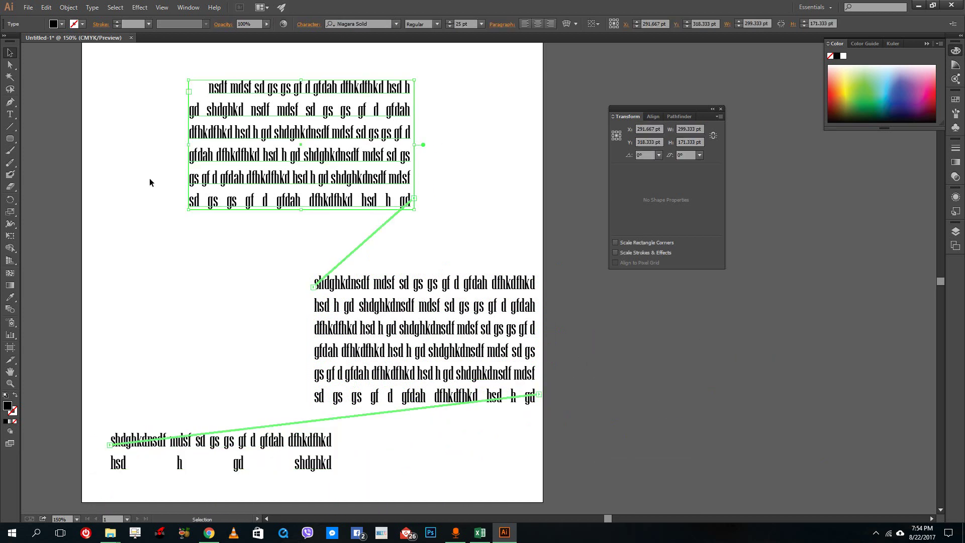
pyautogui.click(10, 114)
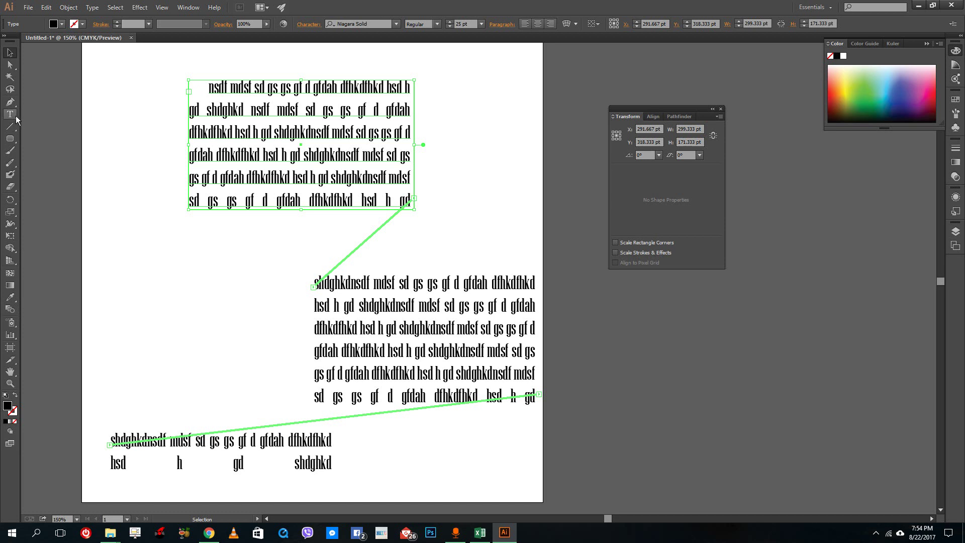
# - Insert 'fsndknfsdknfksdnfksdnfksdnf' into the word shdghkdnsdf so text reflows through all three boxes
pyautogui.click(312, 156)
pyautogui.write('fsndknfsdknfksdnfksdnfksdn')
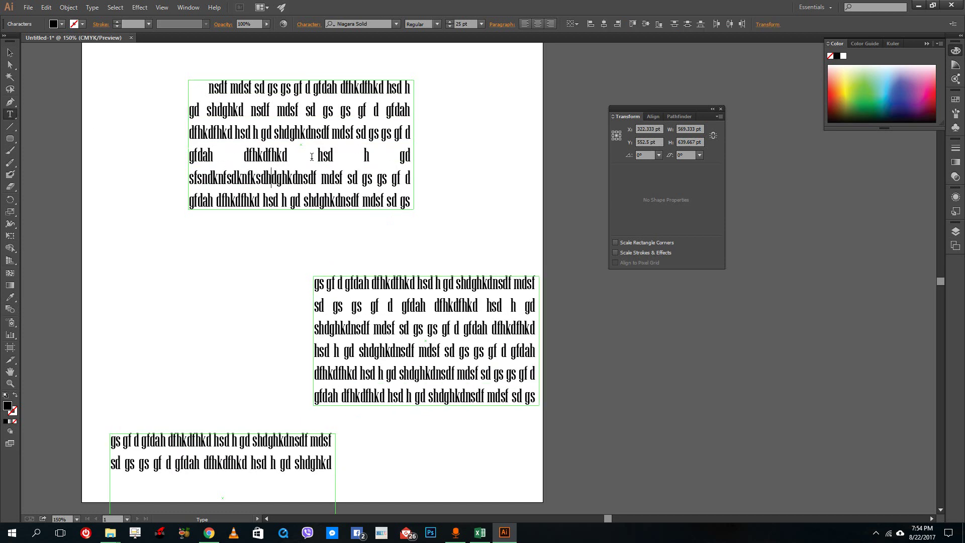
pyautogui.write('f')
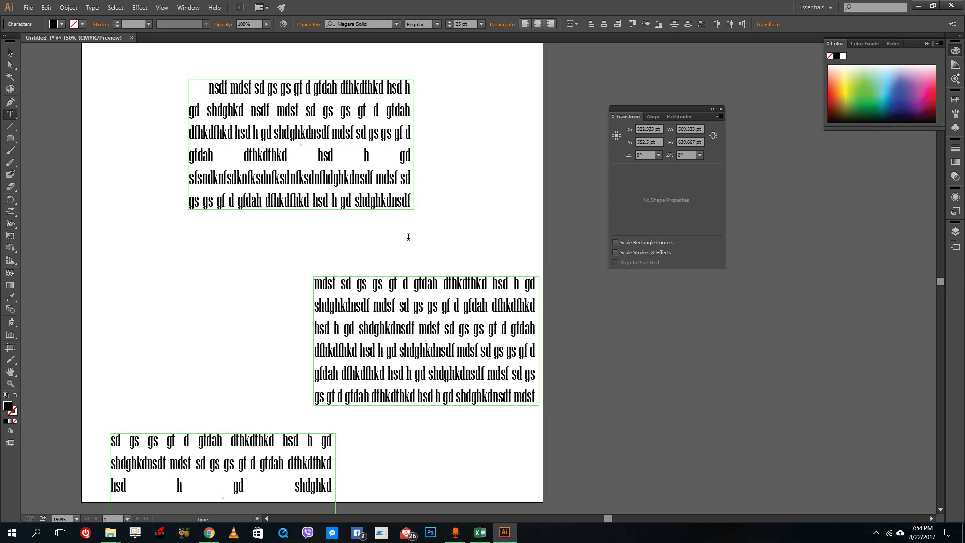
pyautogui.scroll(-3, 309, 371)
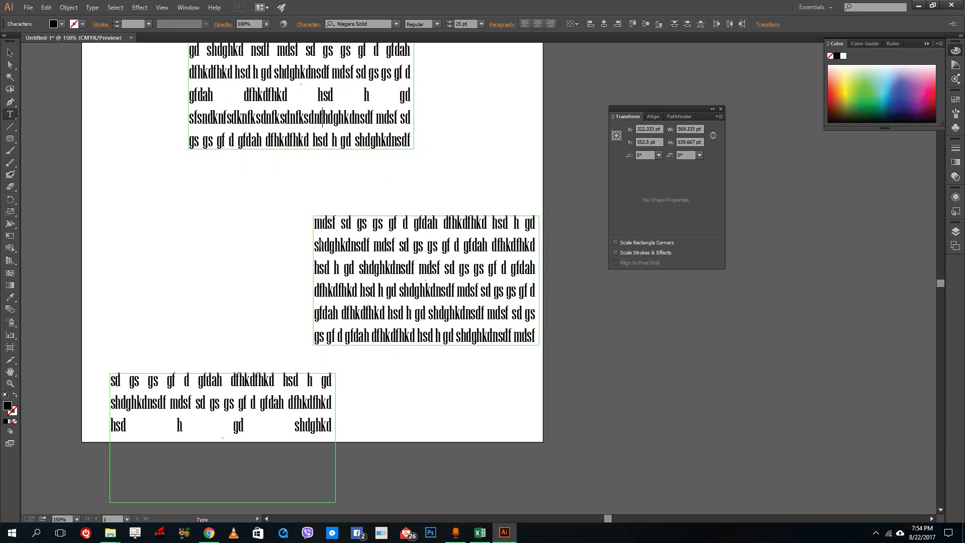
pyautogui.press('Escape')
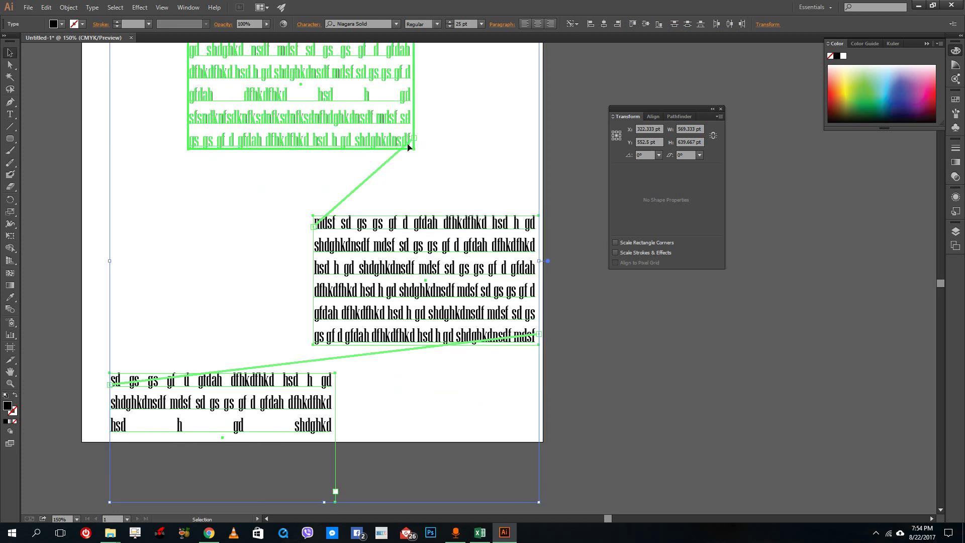
pyautogui.scroll(2, 366, 124)
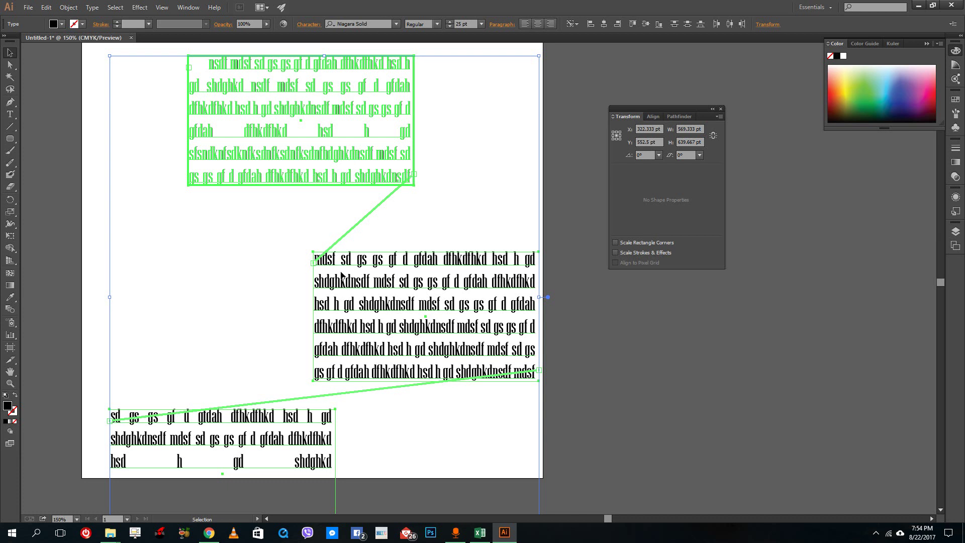
pyautogui.scroll(-3, 475, 334)
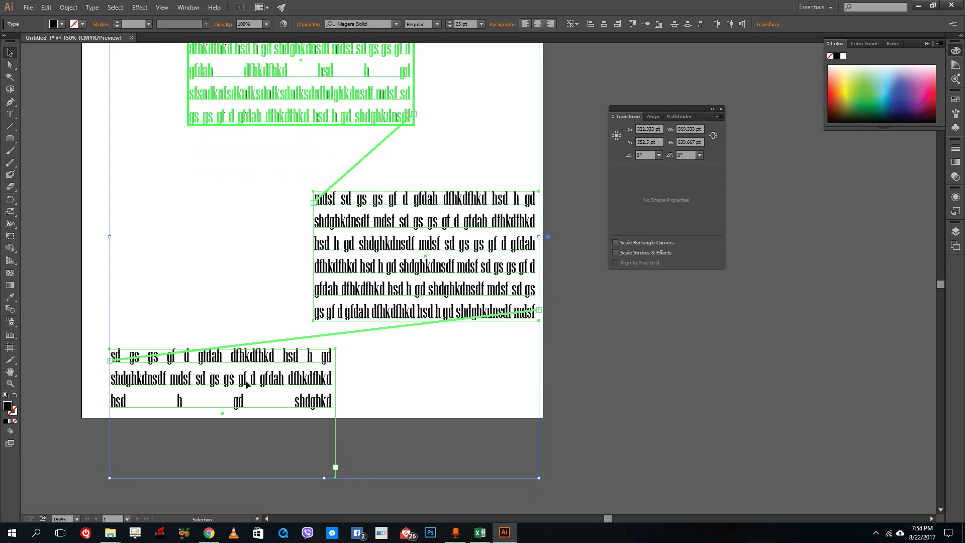
pyautogui.scroll(4, 298, 408)
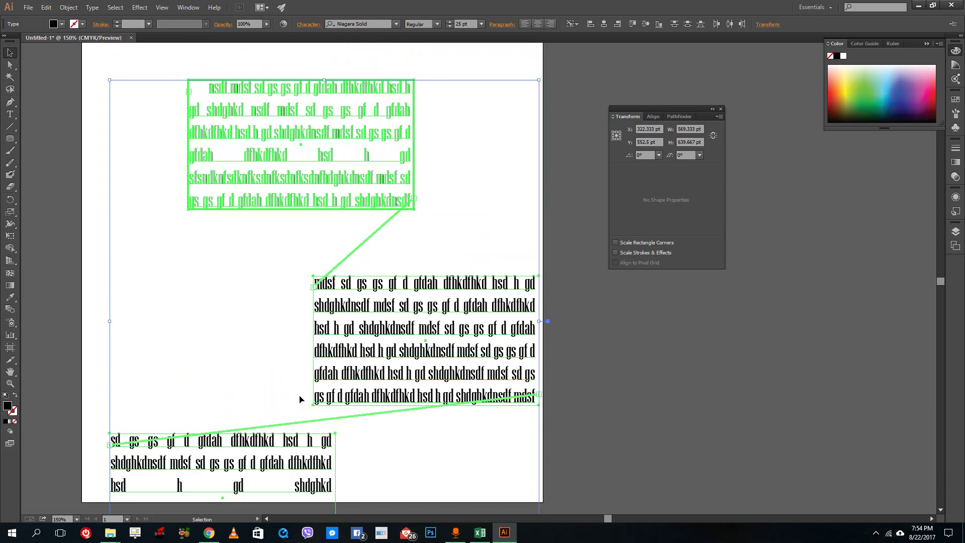